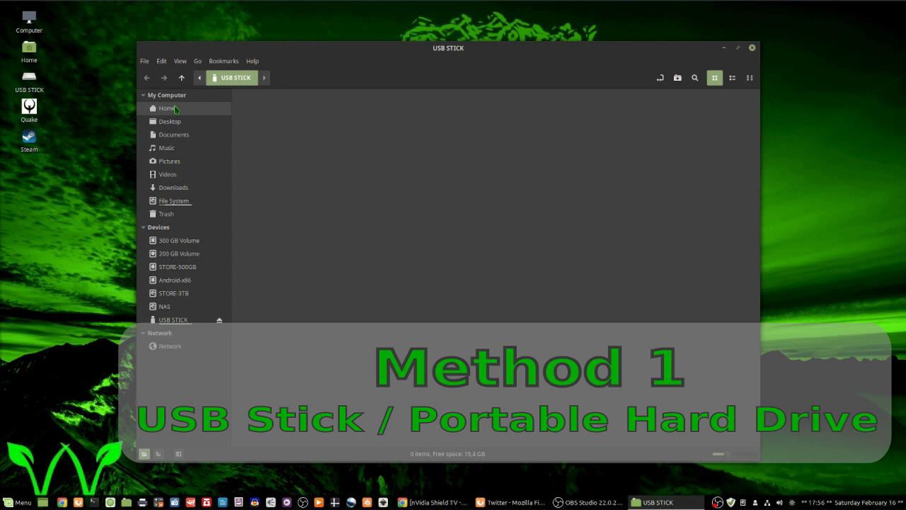
Step: Copy the '000 transfer test' folder from the Home folder
left_click(175, 108)
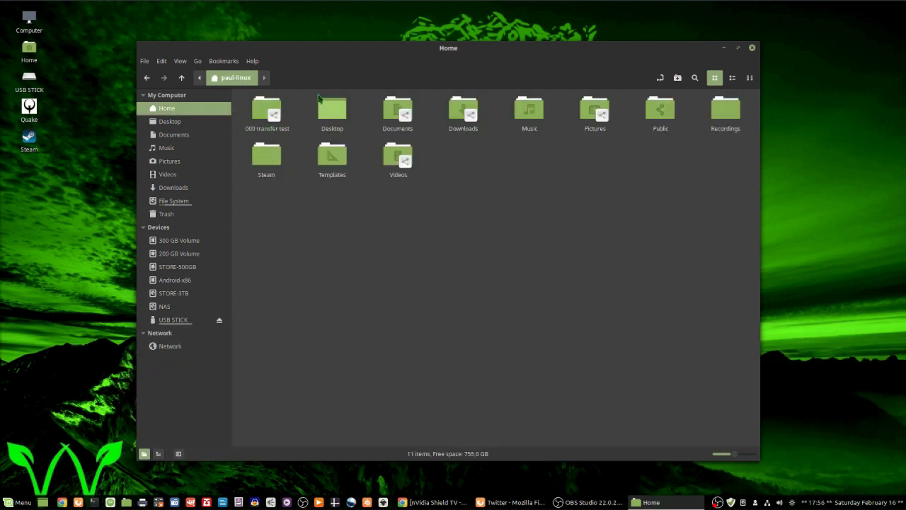
right_click(263, 111)
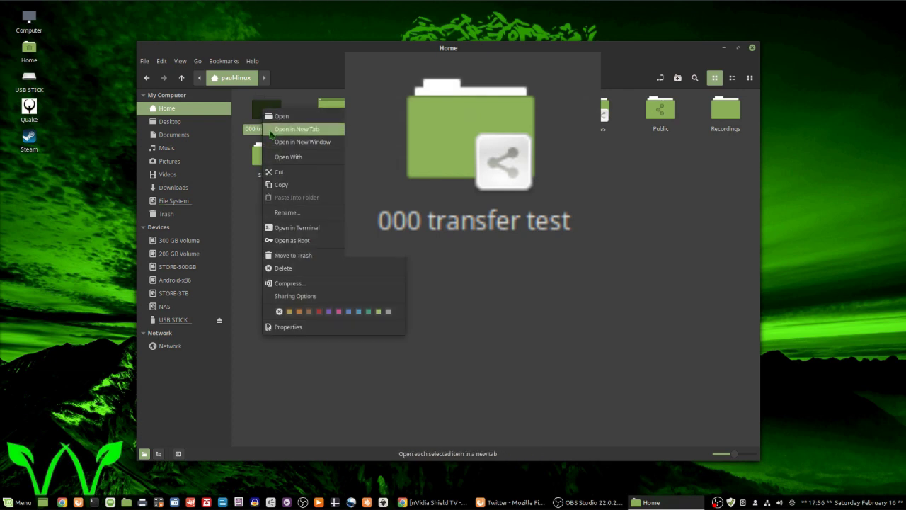
left_click(286, 186)
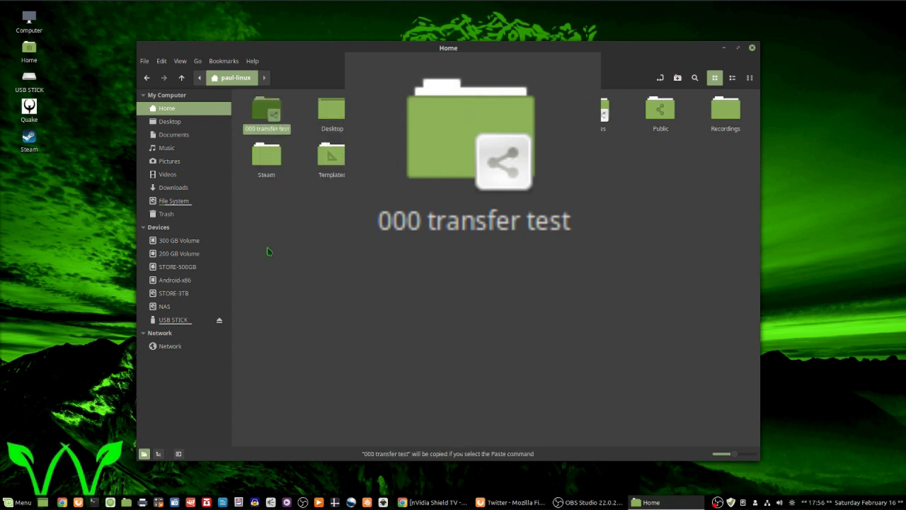
Step: Paste the folder onto the USB STICK, safely eject the stick and close Nemo
left_click(182, 322)
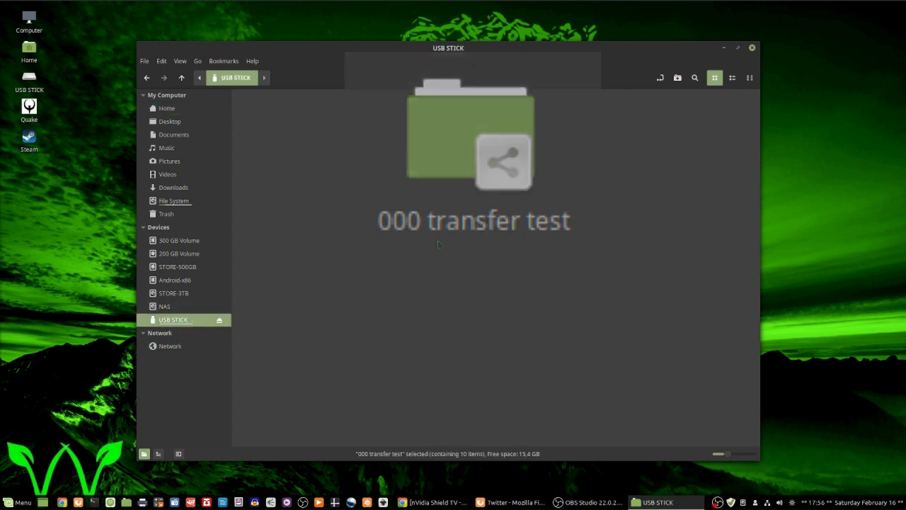
right_click(356, 254)
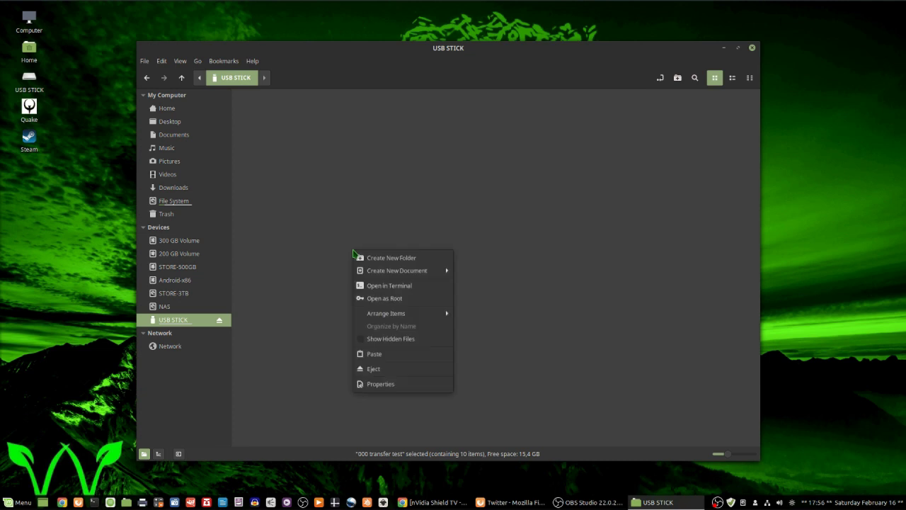
left_click(384, 361)
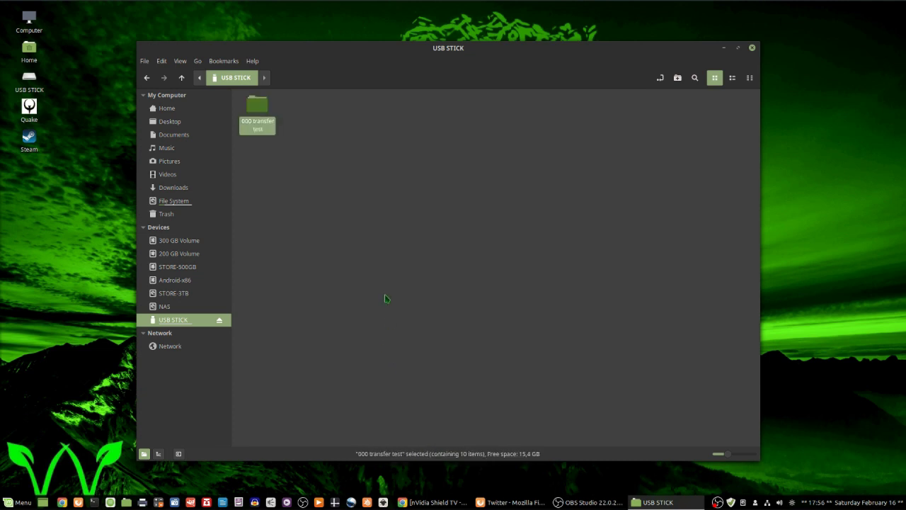
left_click(219, 320)
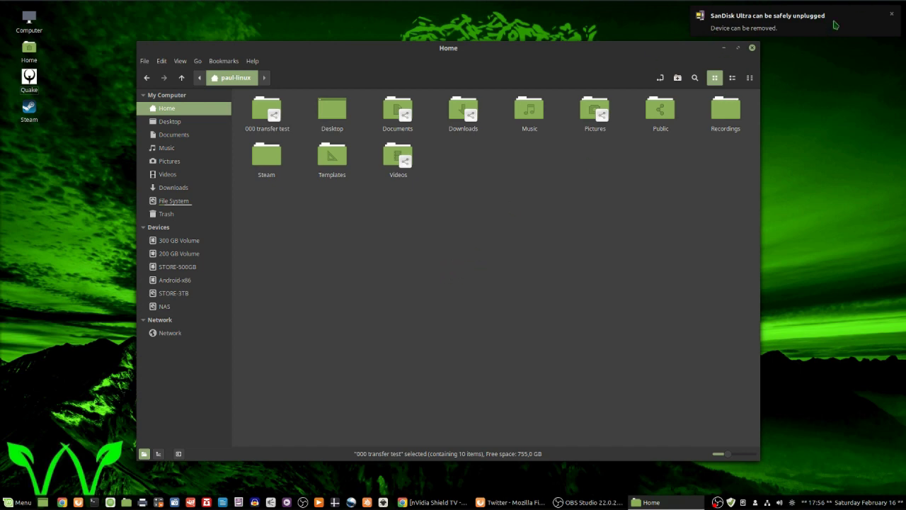
left_click(752, 48)
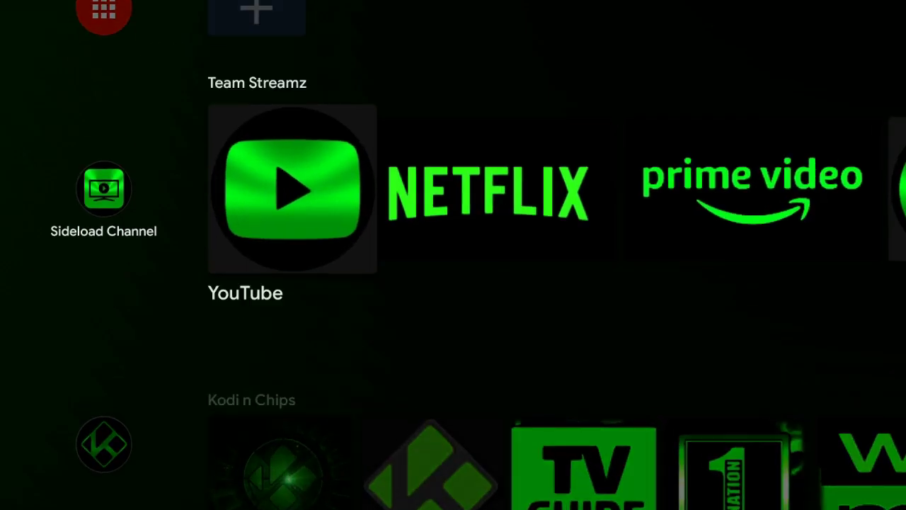
Step: Cancel the ES File Explorer USB prompt and expand USB STICK to list '000 transfer test'
key("Down")
key("Down")
key("Down")
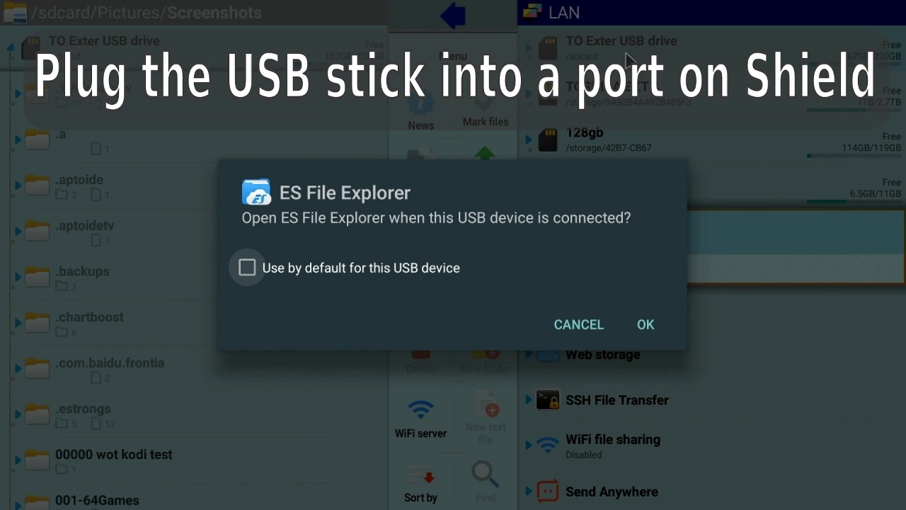
key("Down")
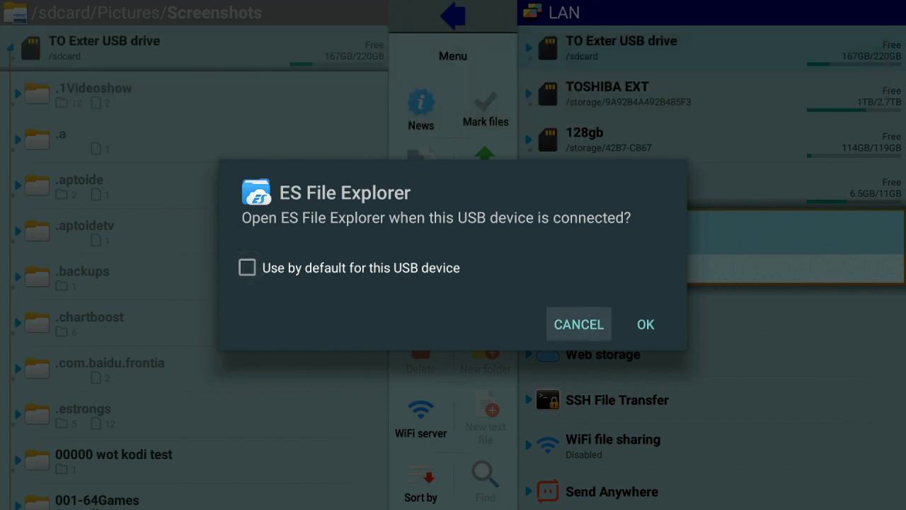
key("Return")
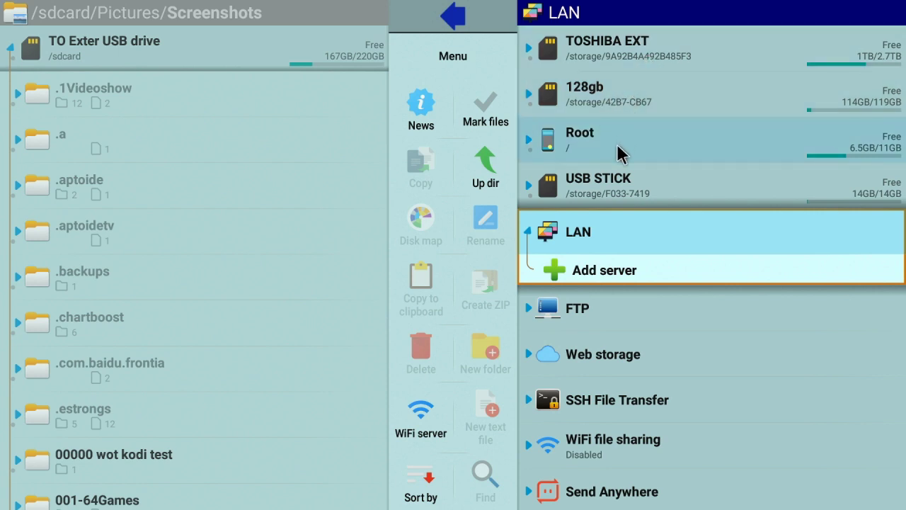
left_click(607, 182)
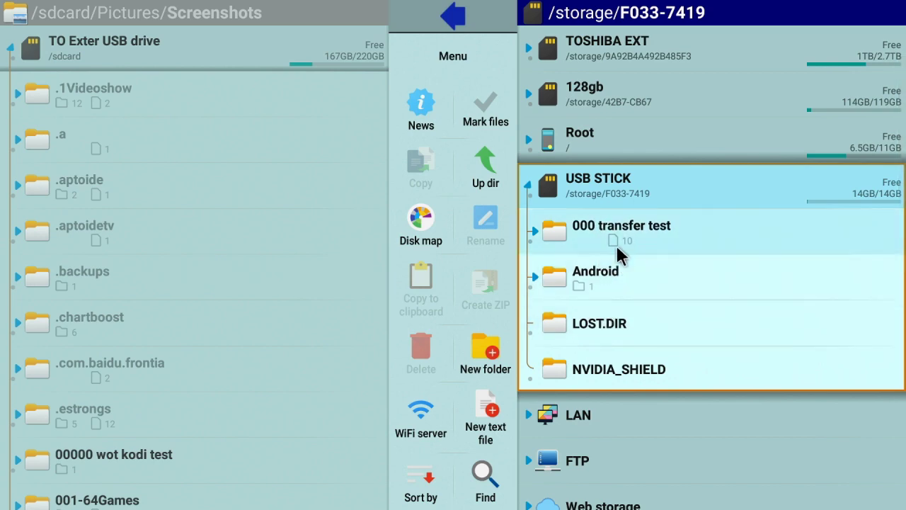
left_click(610, 220)
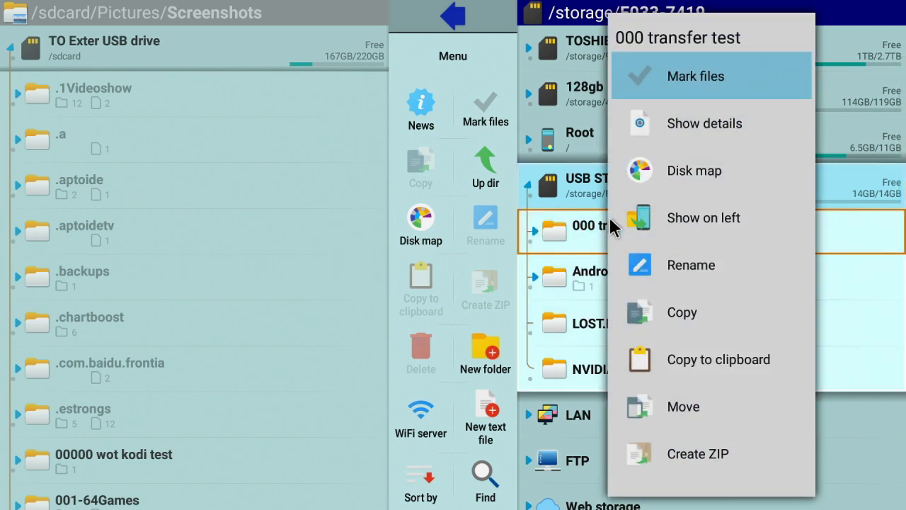
Step: Show the /sdcard listing in X-plore's left panel
left_click(168, 42)
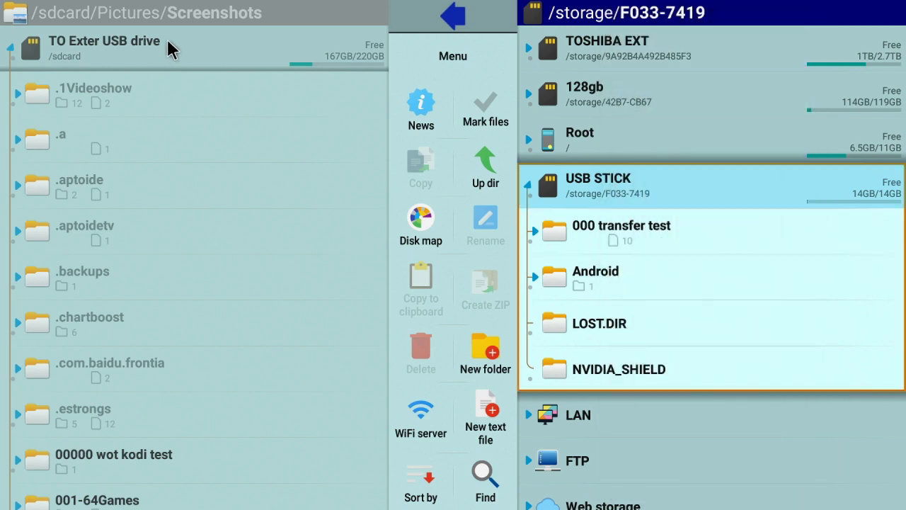
left_click(169, 43)
left_click_drag(219, 68, 263, 142)
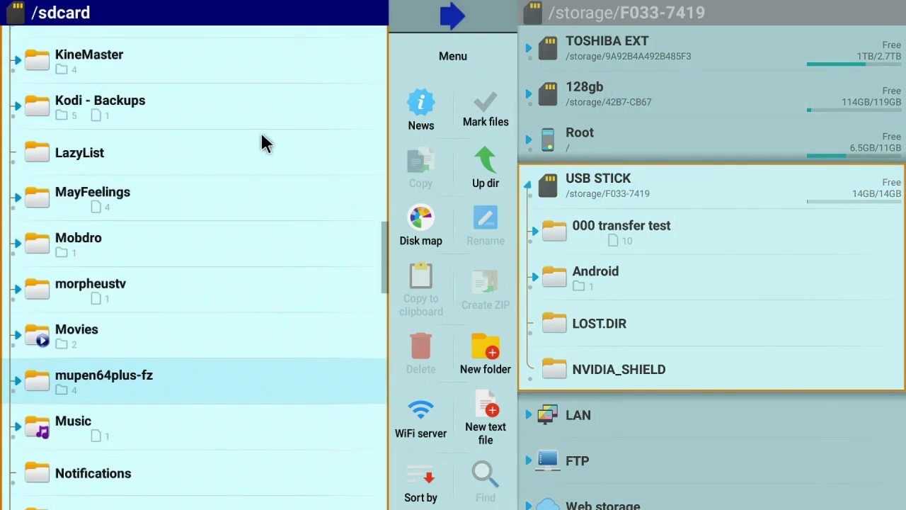
left_click(168, 40)
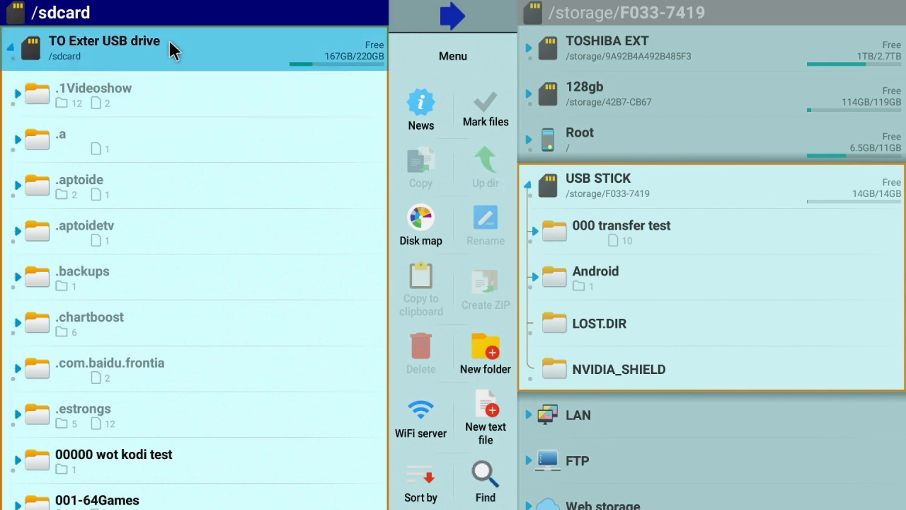
left_click(168, 39)
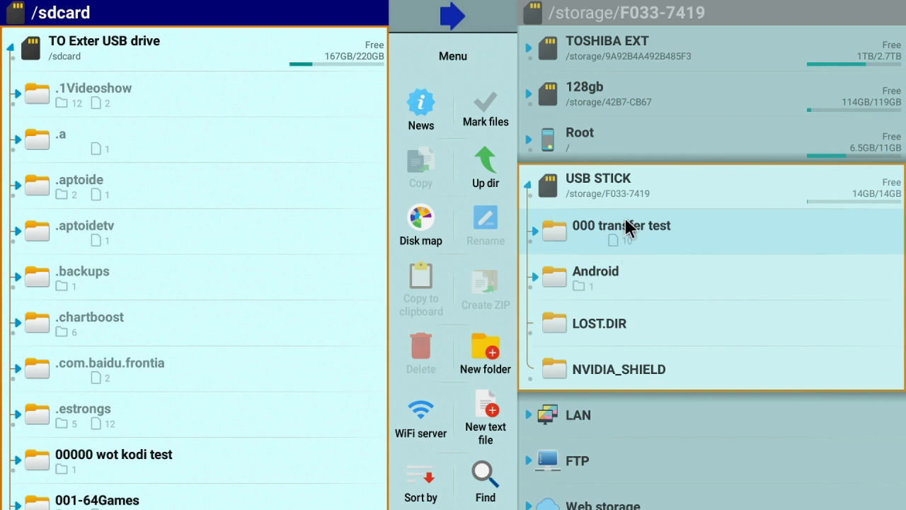
Step: Copy '000 transfer test' from the USB STICK panel into /sdcard
left_click(700, 18)
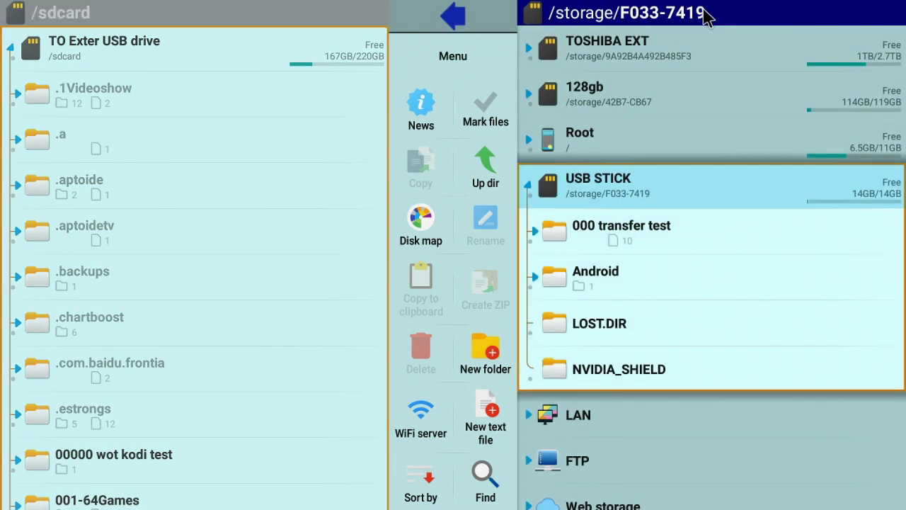
left_click(606, 229)
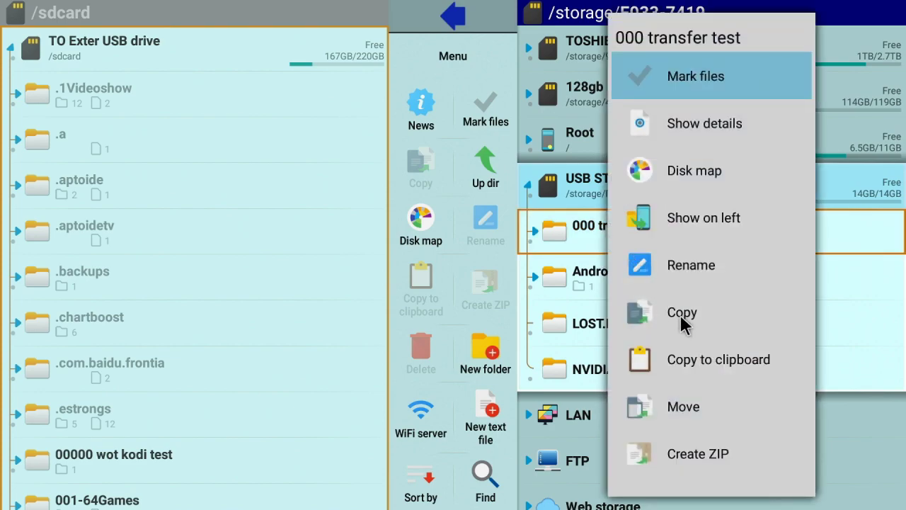
left_click(679, 313)
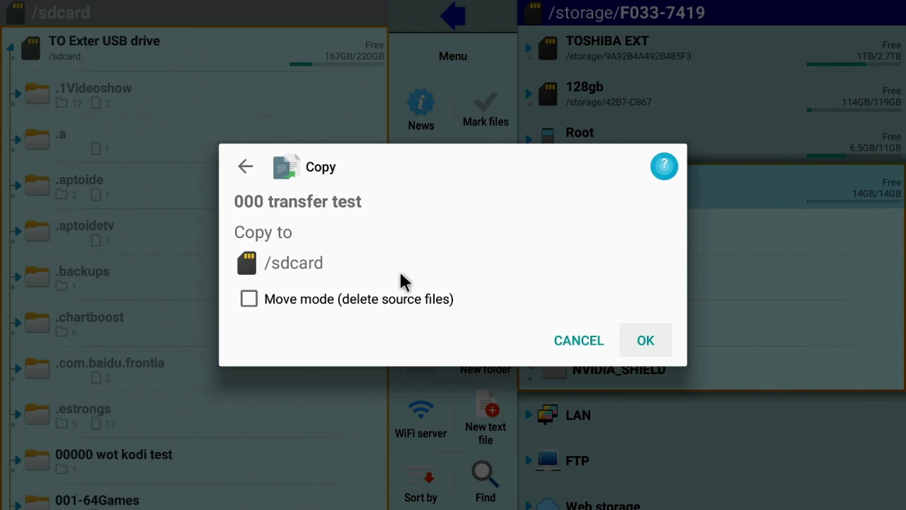
left_click(641, 341)
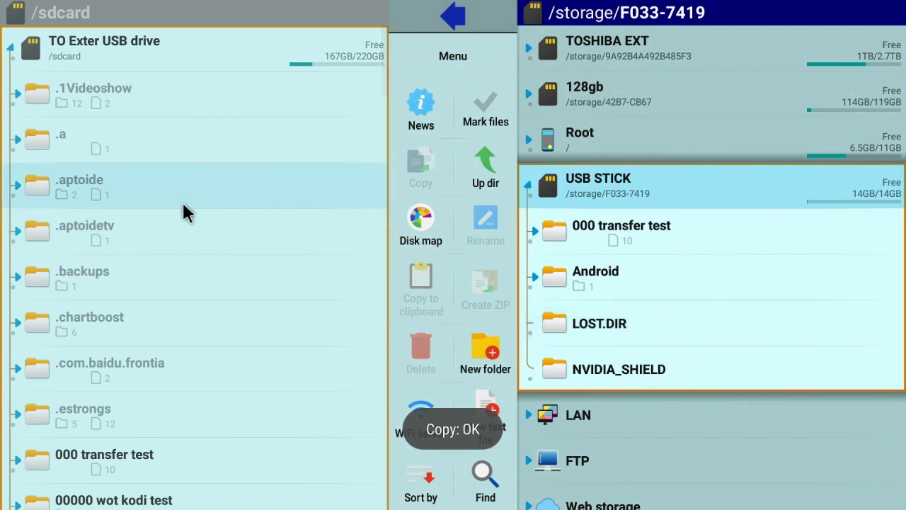
Step: Expand the copied folder and view greenmountainsunset-Shield.png full screen
left_click(114, 457)
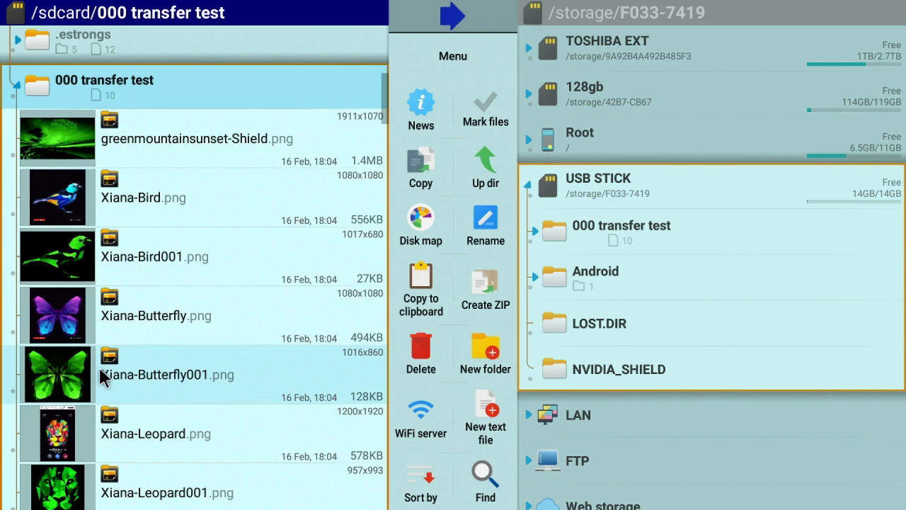
scroll(176, 196, "down", 5)
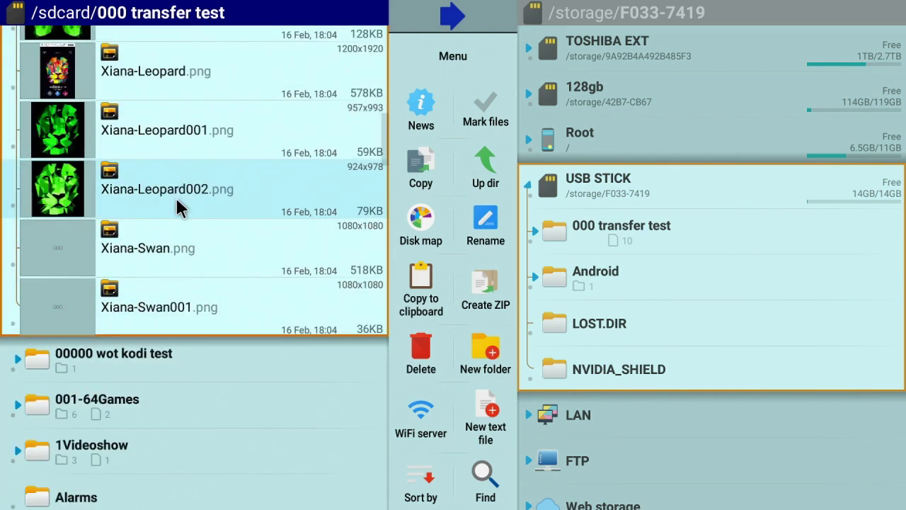
scroll(177, 204, "up", 4)
scroll(177, 206, "up", 5)
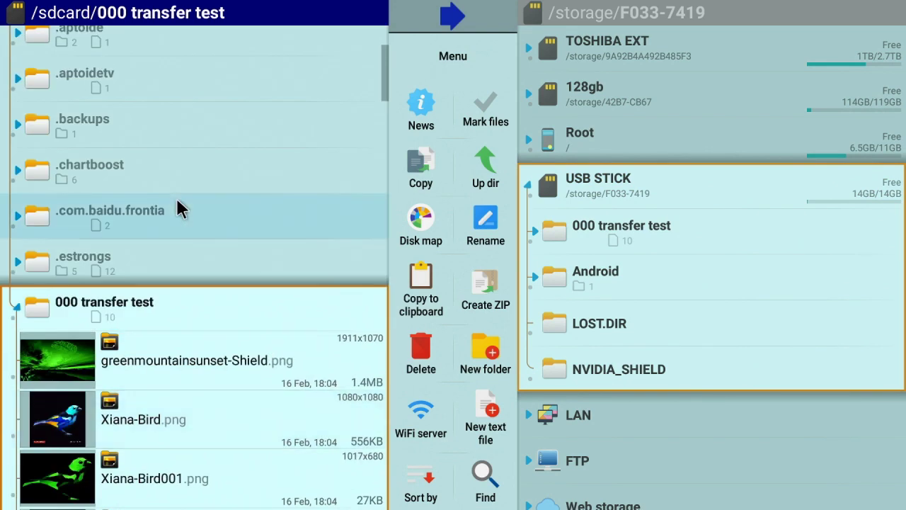
left_click(158, 345)
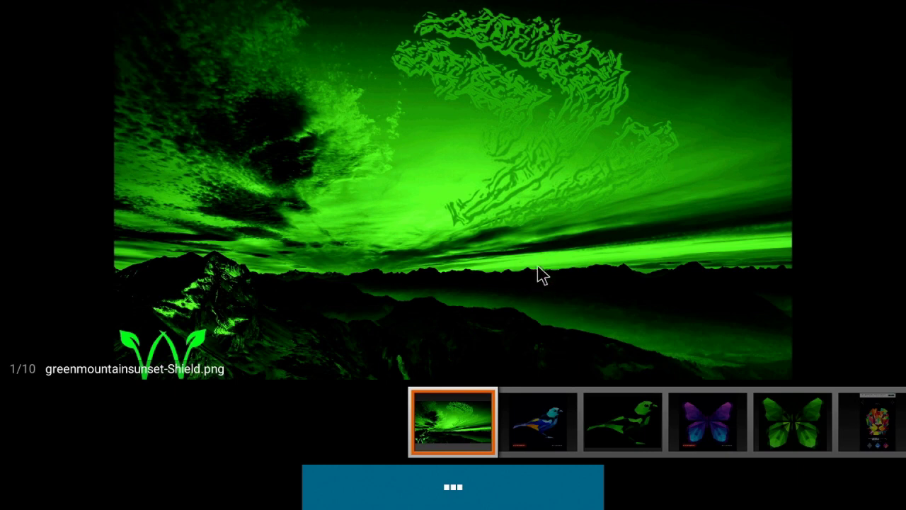
Step: Close the image viewer and exit X-plore File Manager
key("Escape")
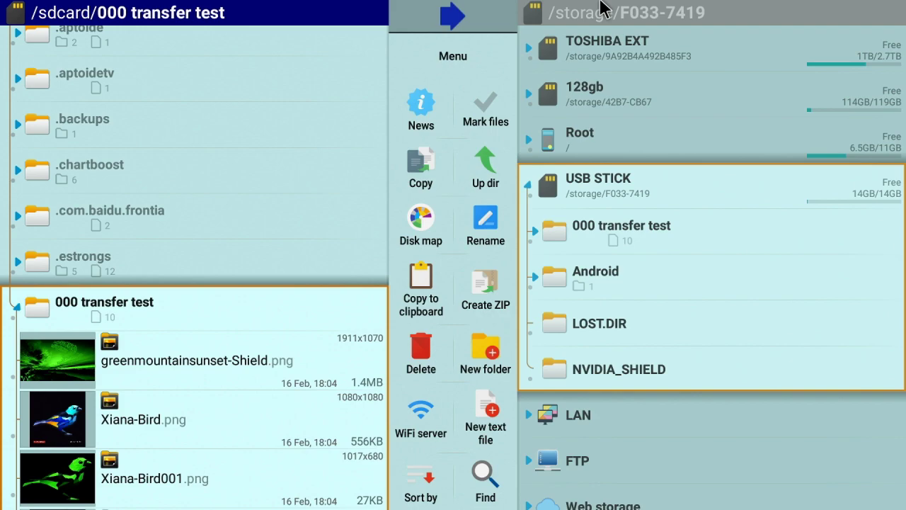
key("Escape")
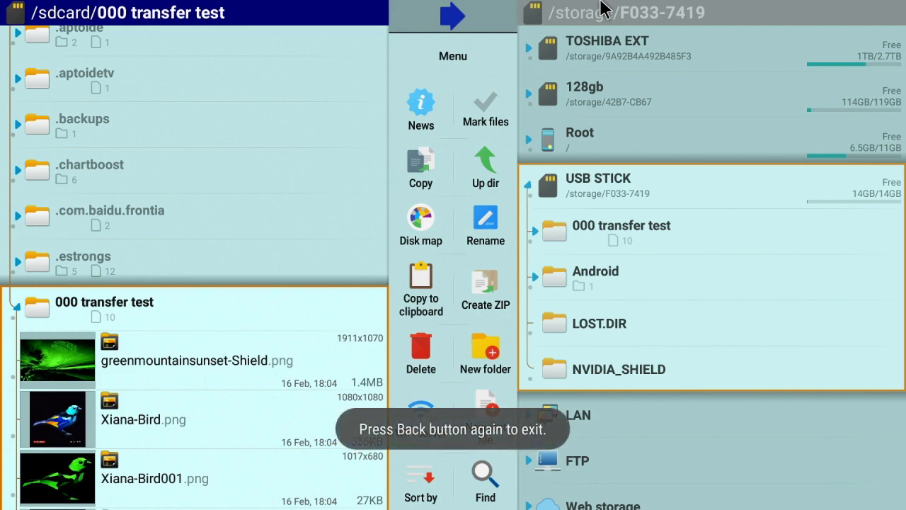
key("Escape")
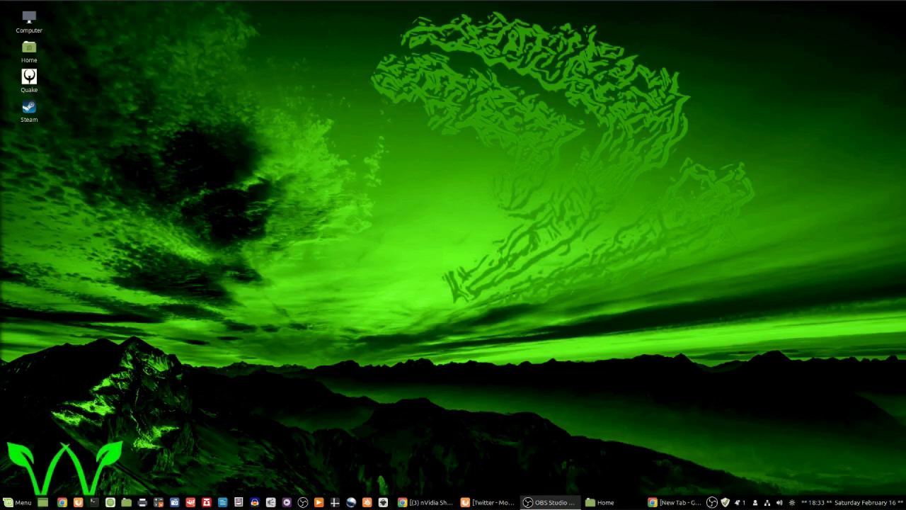
Step: Search the web for 'send anywhere' in Chrome
left_click(658, 499)
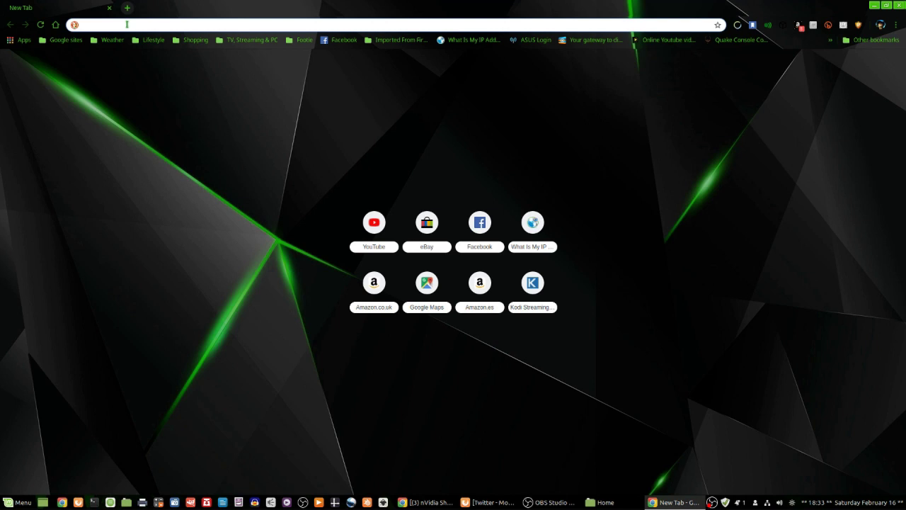
type("s")
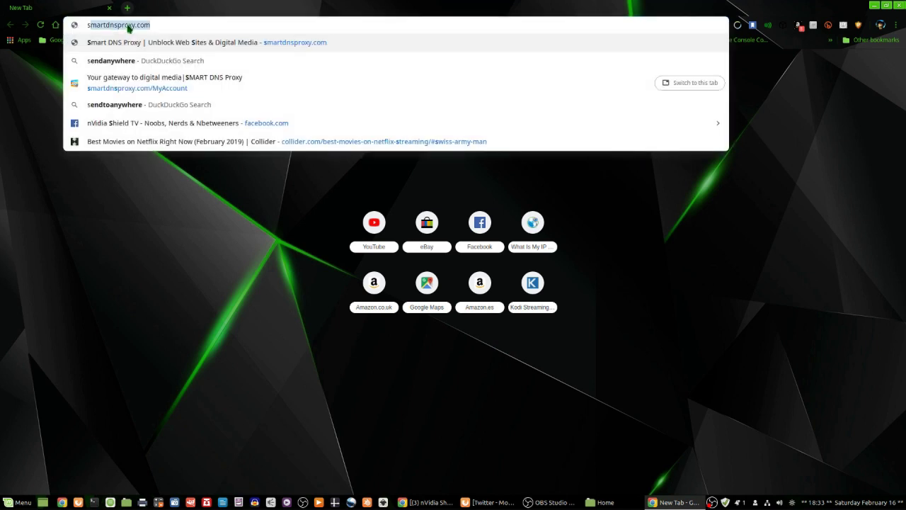
type("end anywhere")
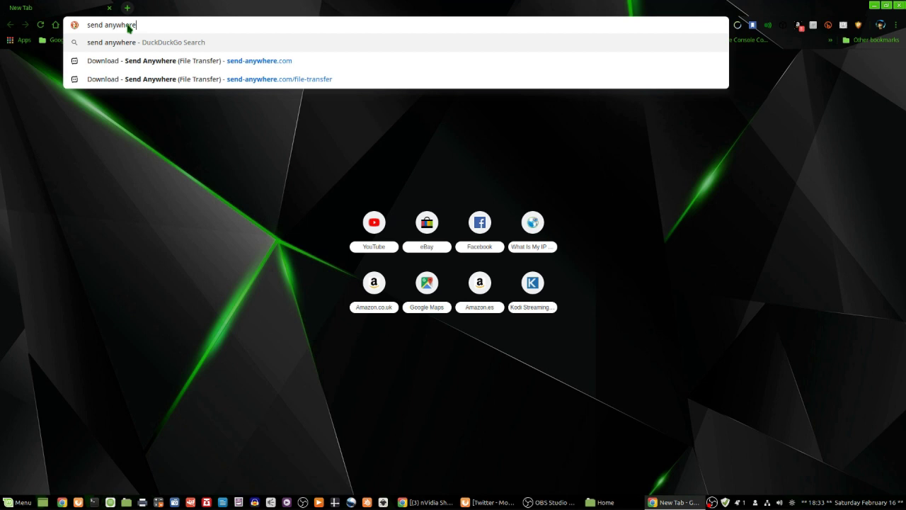
key("Return")
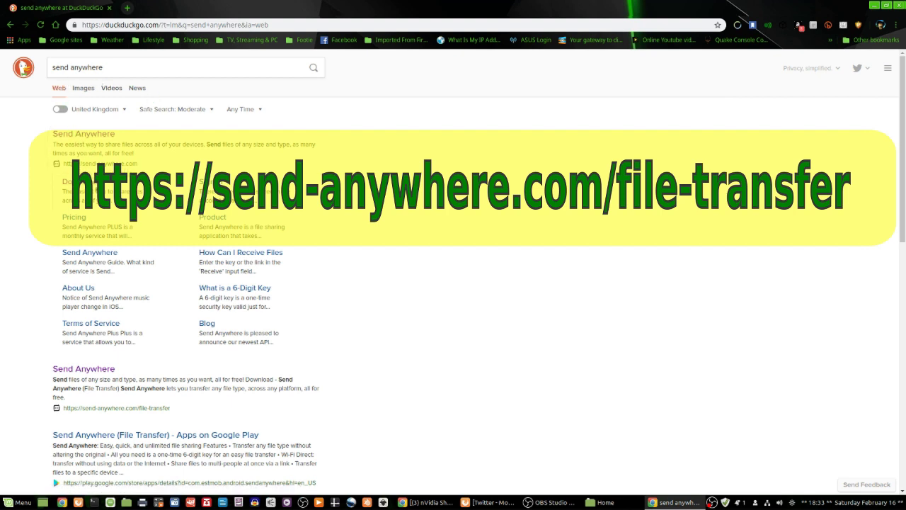
Step: Download and save the Send Anywhere Windows installer, SendAnywhereSetup.exe
left_click(95, 187)
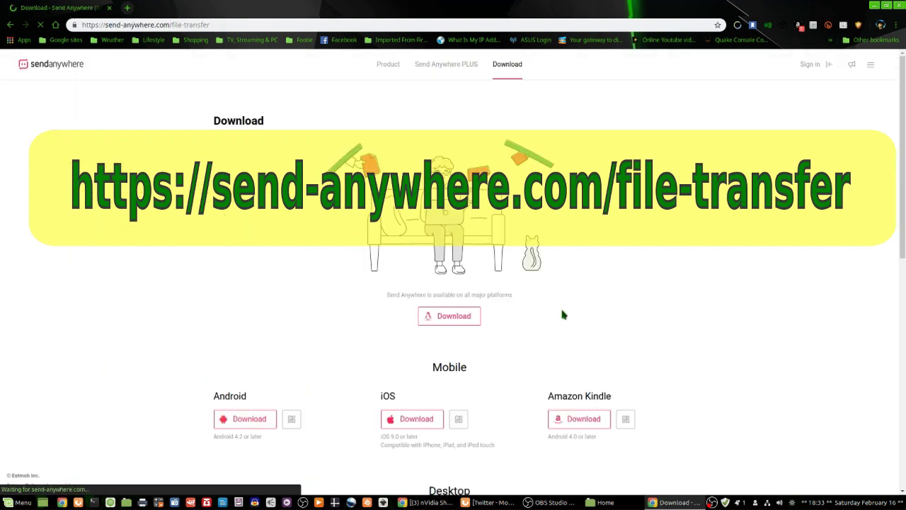
scroll(571, 311, "down", 3)
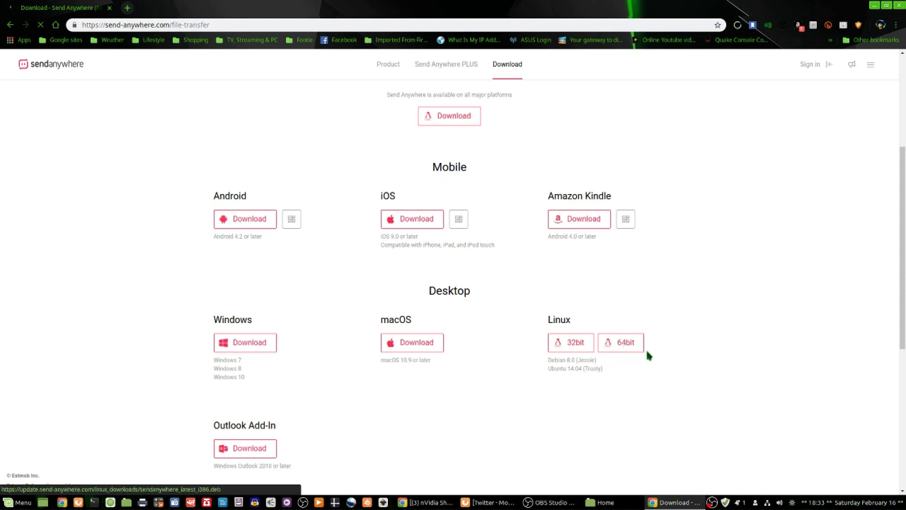
left_click(249, 344)
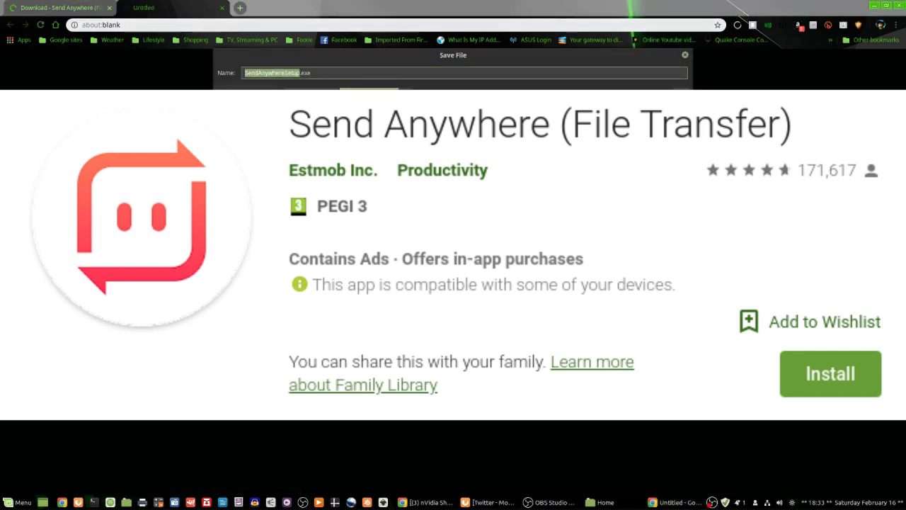
key("Return")
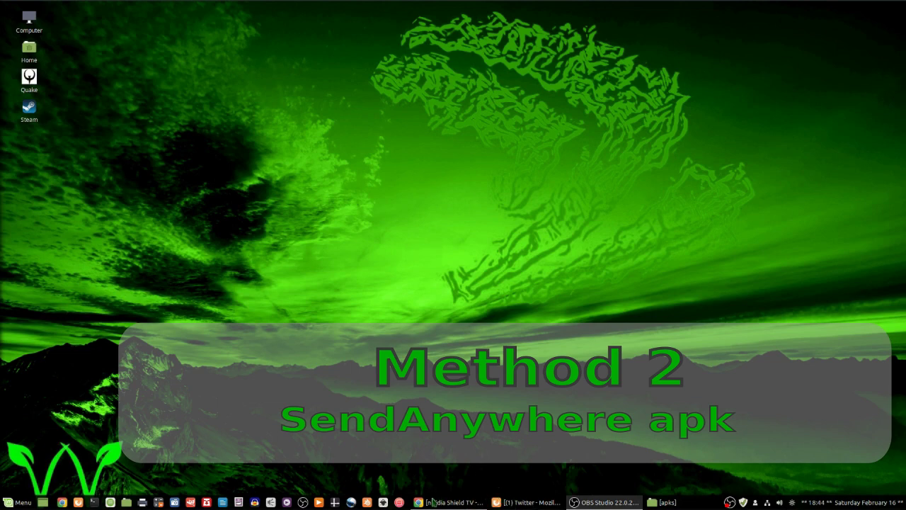
Step: Drop '000 transfer test' into the Send Anywhere desktop app and accept the copyright notice
left_click(399, 502)
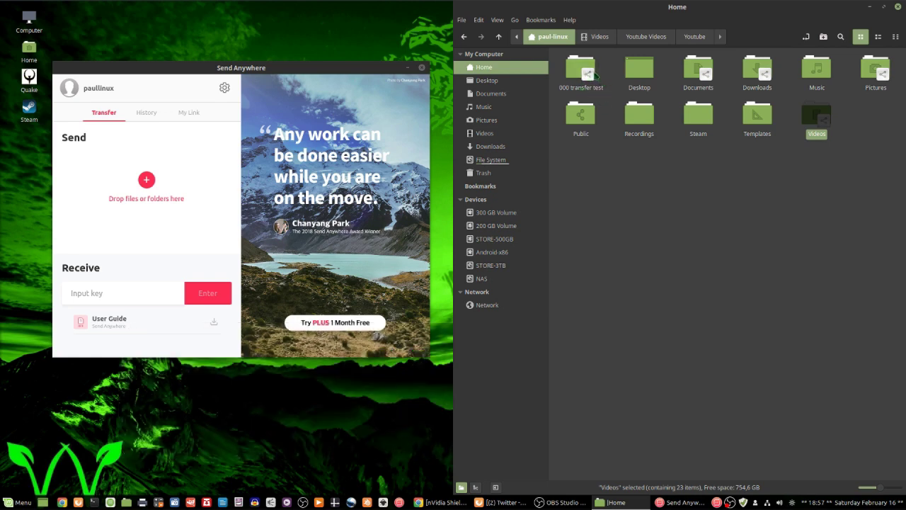
left_click_drag(584, 71, 159, 183)
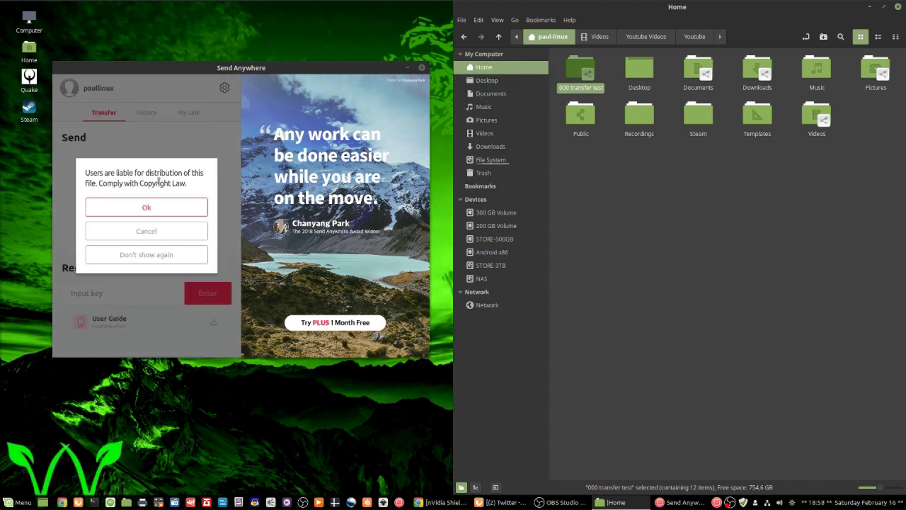
left_click(142, 207)
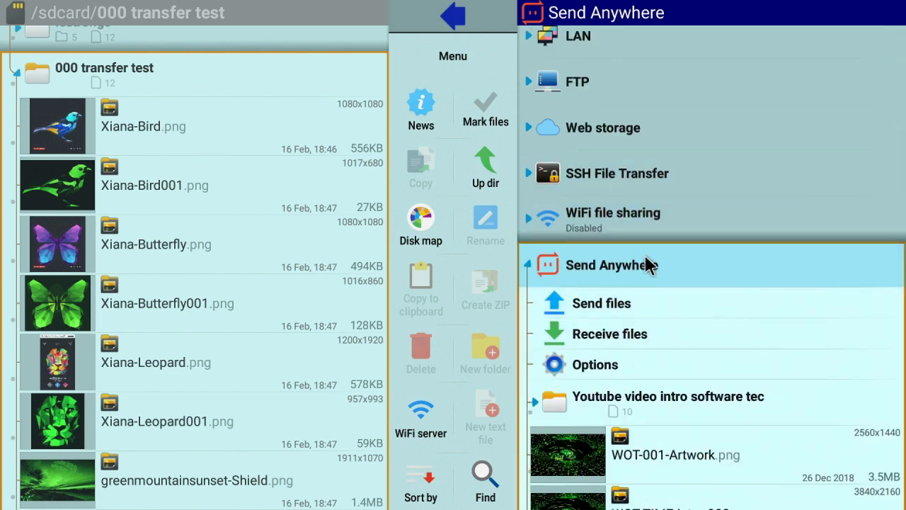
Step: Receive the folder via Send Anywhere in X-plore by entering the 6-digit transfer code
left_click(638, 343)
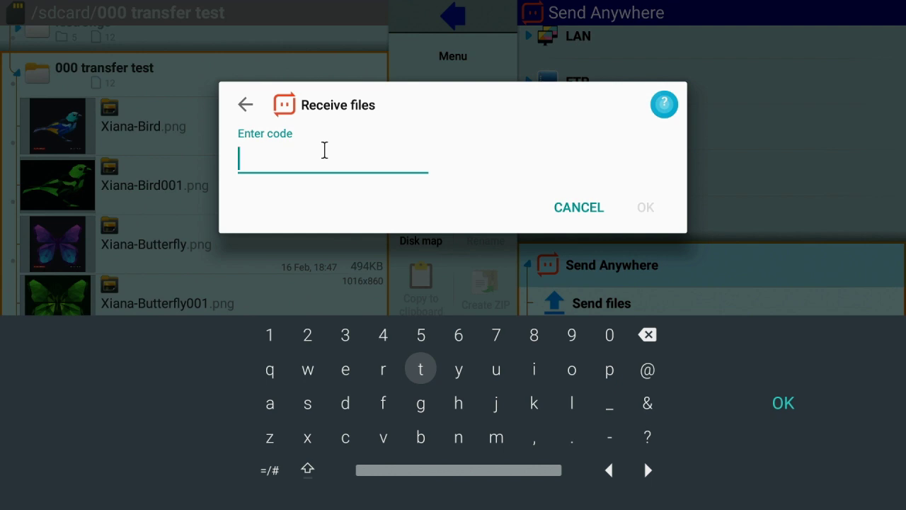
type("717794")
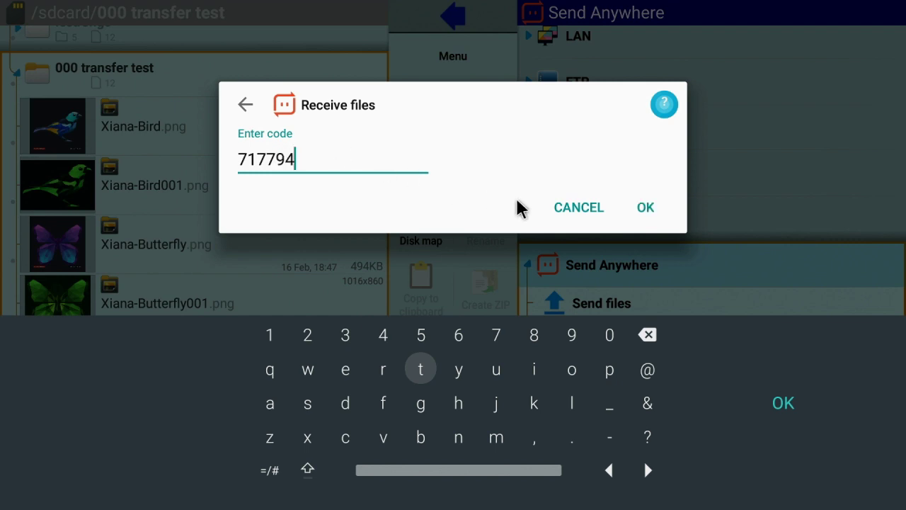
left_click(645, 208)
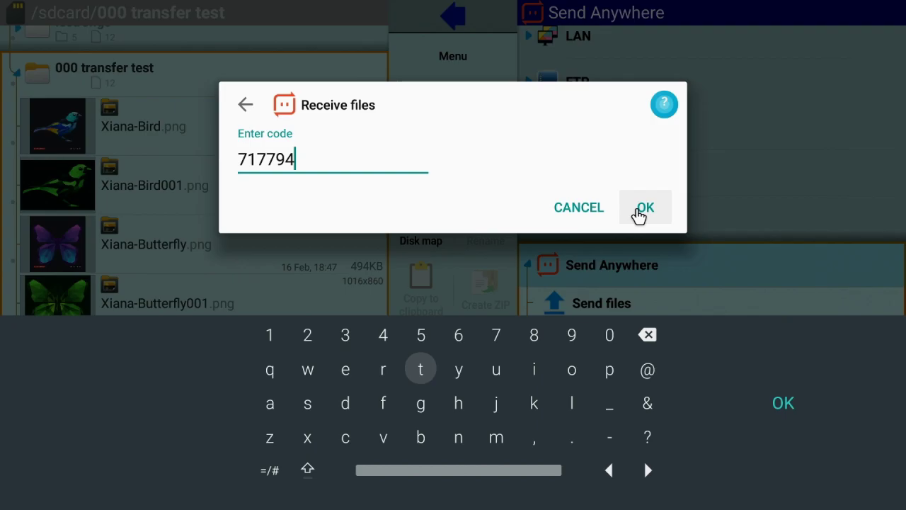
left_click(643, 211)
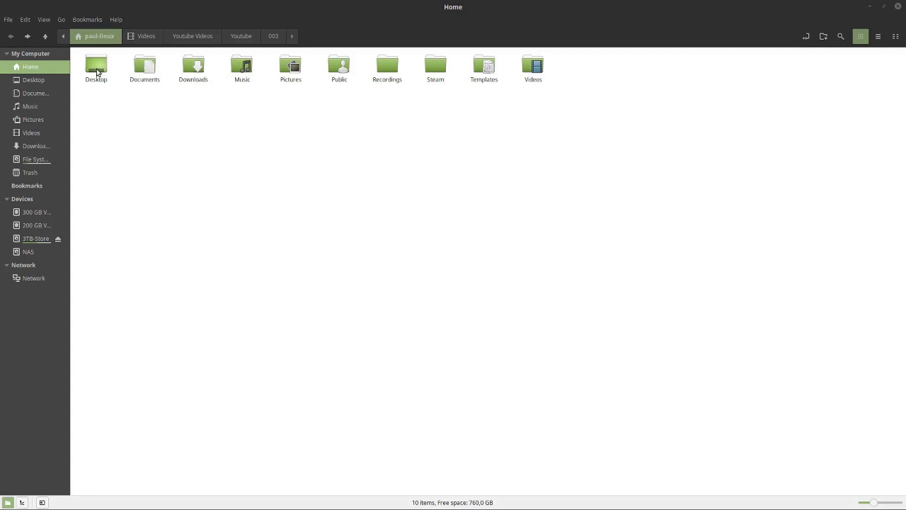
Step: Open Documents' sharing options and authorise the Samba install with the account password
right_click(146, 67)
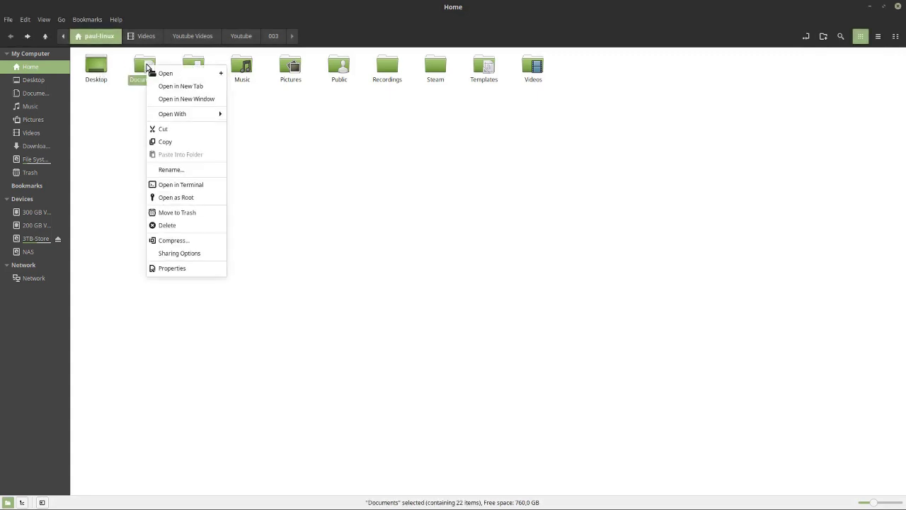
left_click(174, 253)
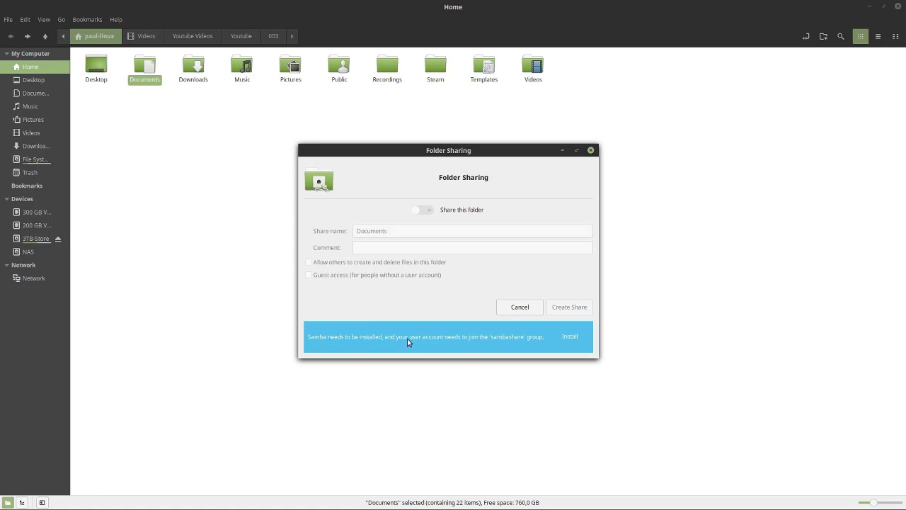
left_click(570, 336)
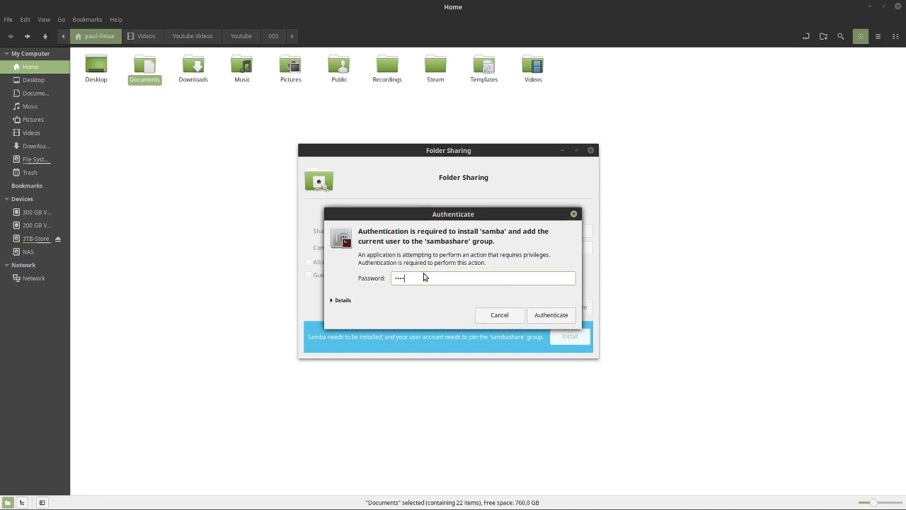
key("Return")
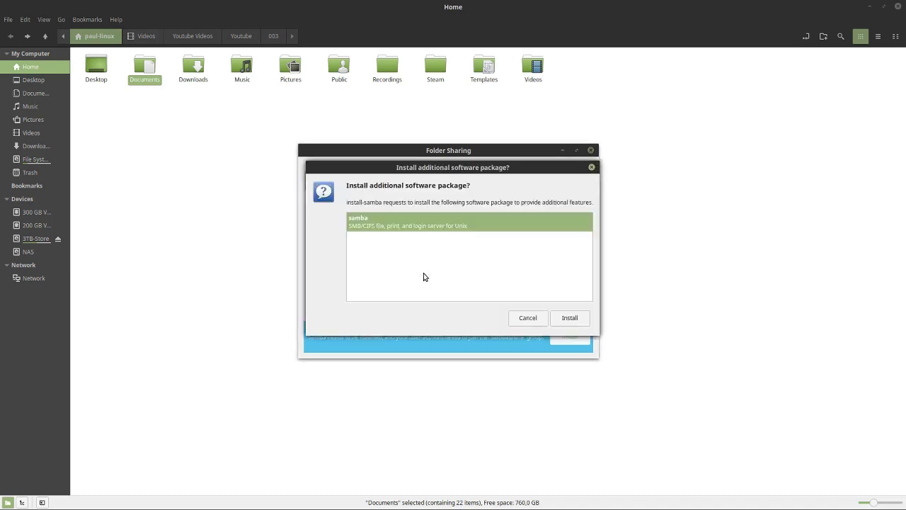
Step: Approve the samba package and its dependencies, then close the Documents sharing window
left_click(569, 318)
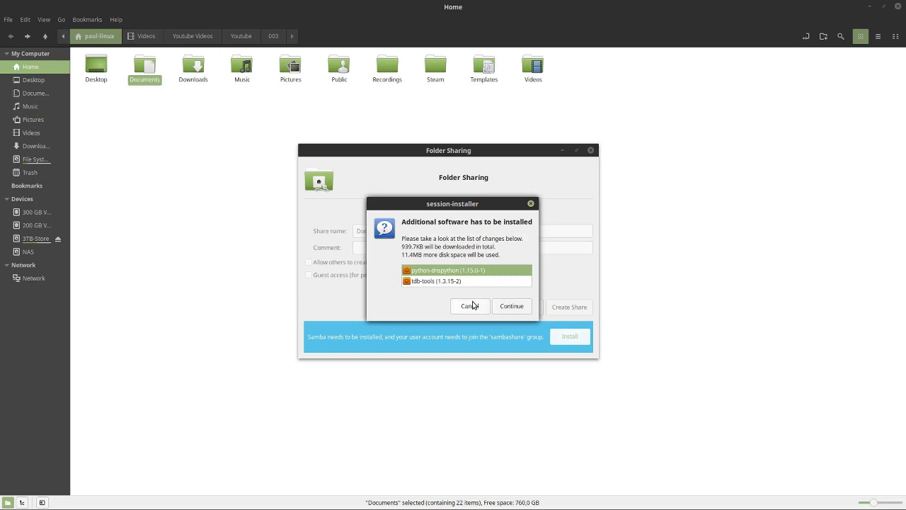
left_click(505, 308)
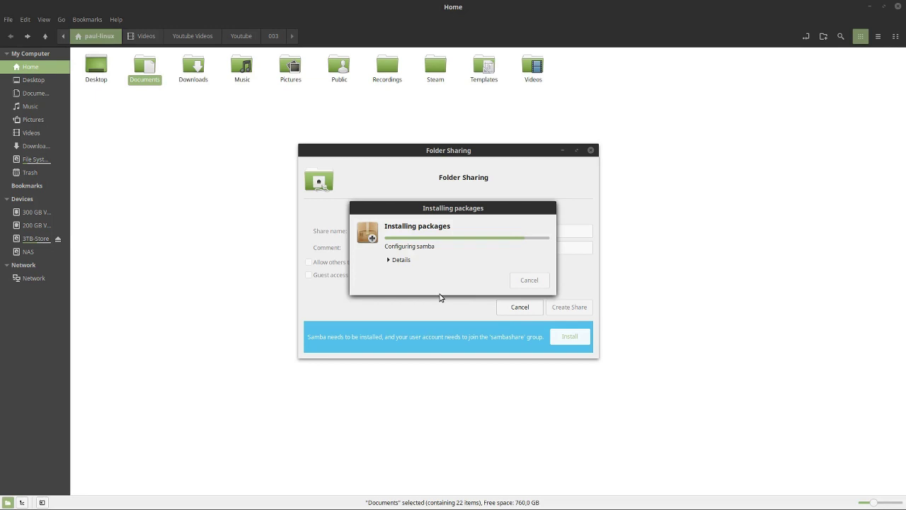
left_click(393, 261)
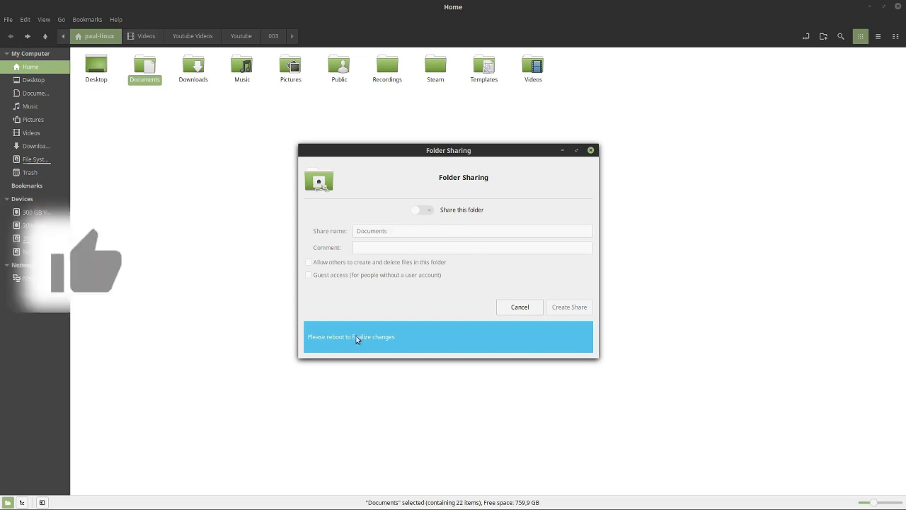
left_click(522, 306)
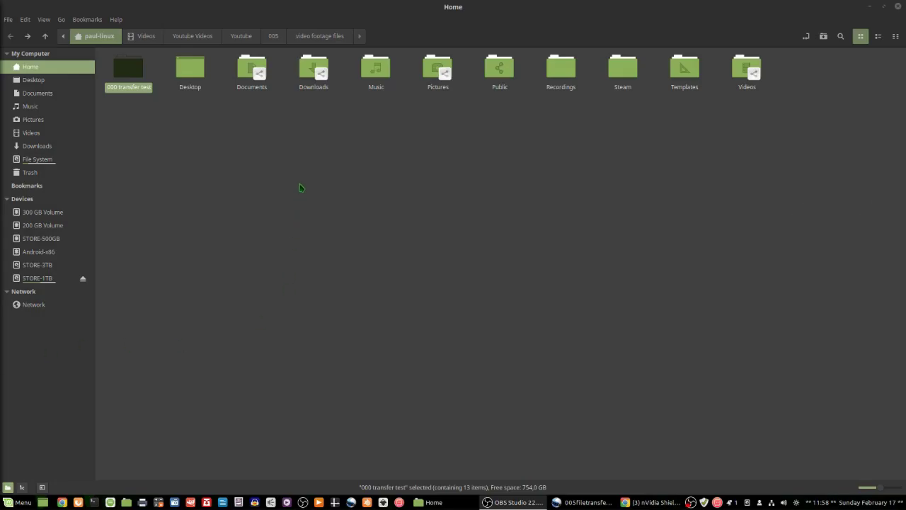
Step: Turn on sharing for the '000 transfer test' folder in its sharing options
left_click(190, 160)
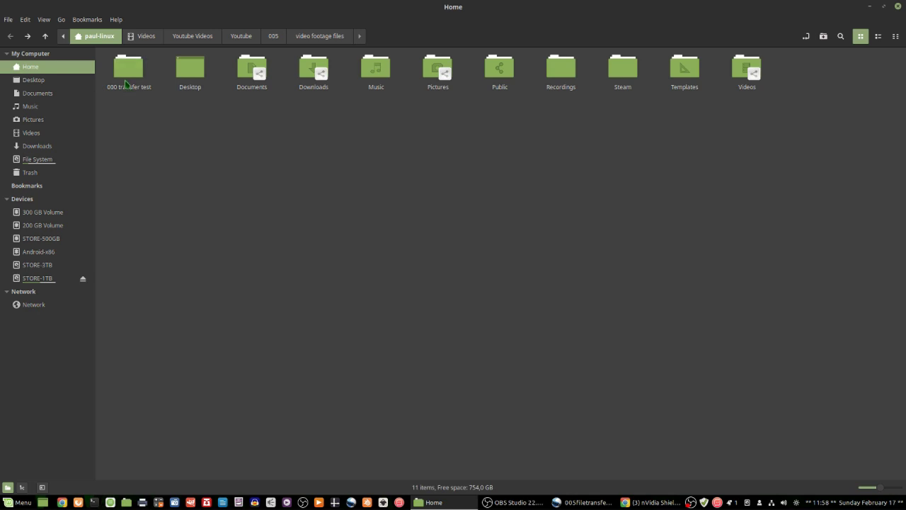
left_click(126, 69)
right_click(126, 68)
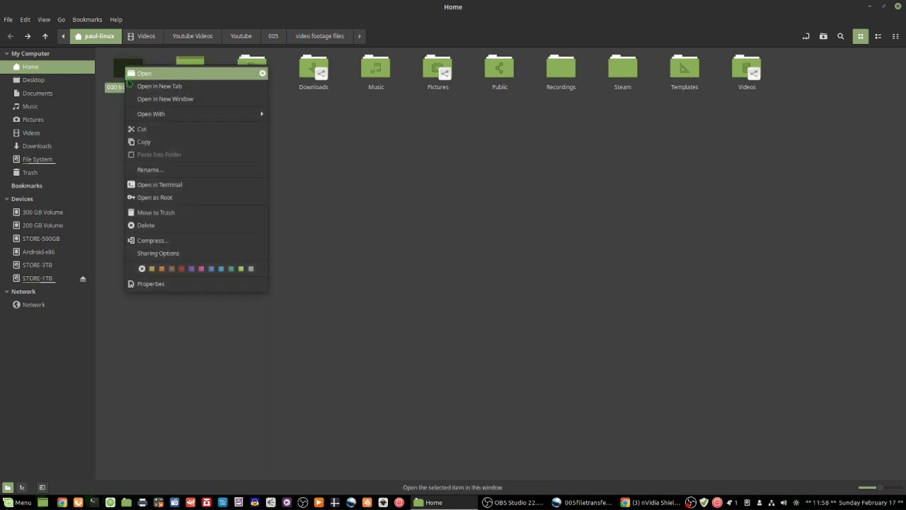
left_click(147, 257)
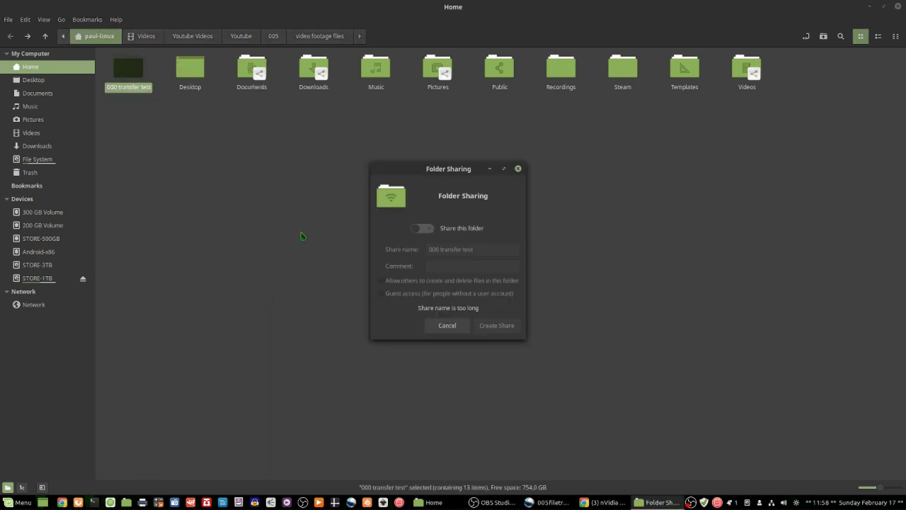
left_click(424, 229)
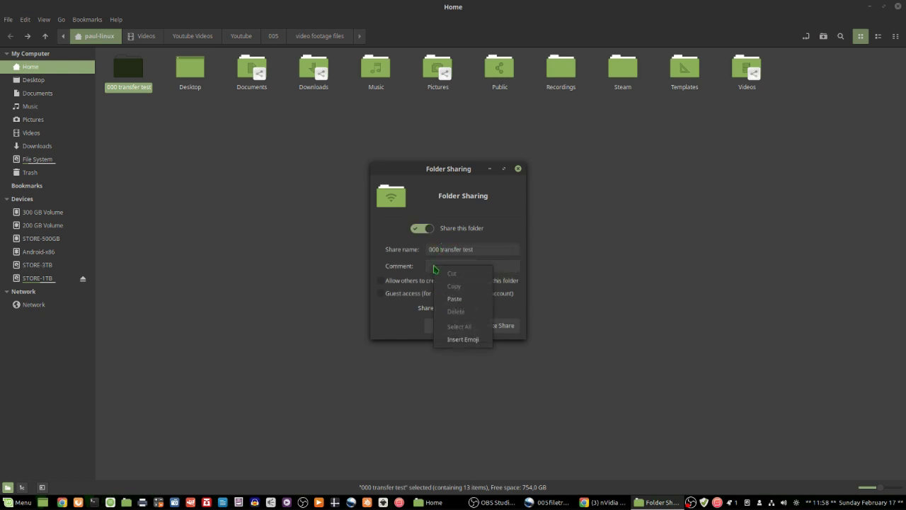
Step: Add comment 'WOT Time demo folder', allow create/delete and guest access, and create the share
right_click(433, 266)
left_click(446, 300)
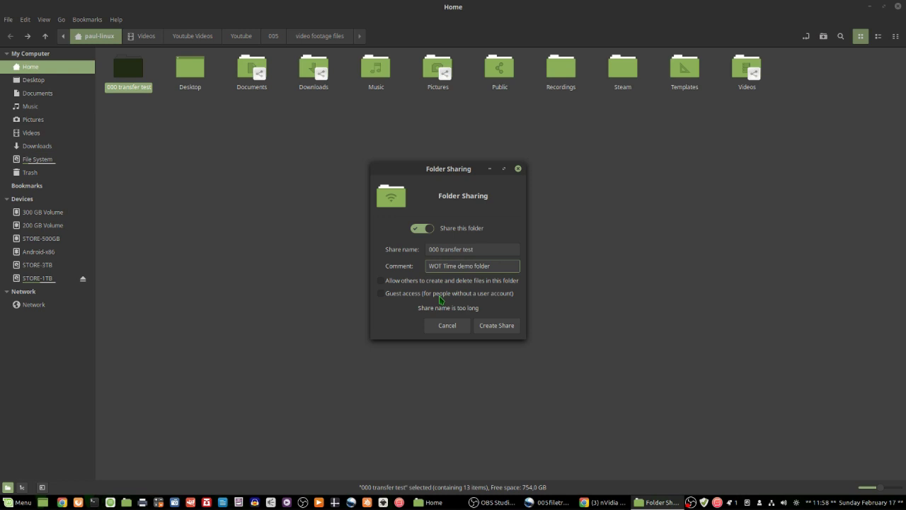
left_click(381, 281)
left_click(381, 293)
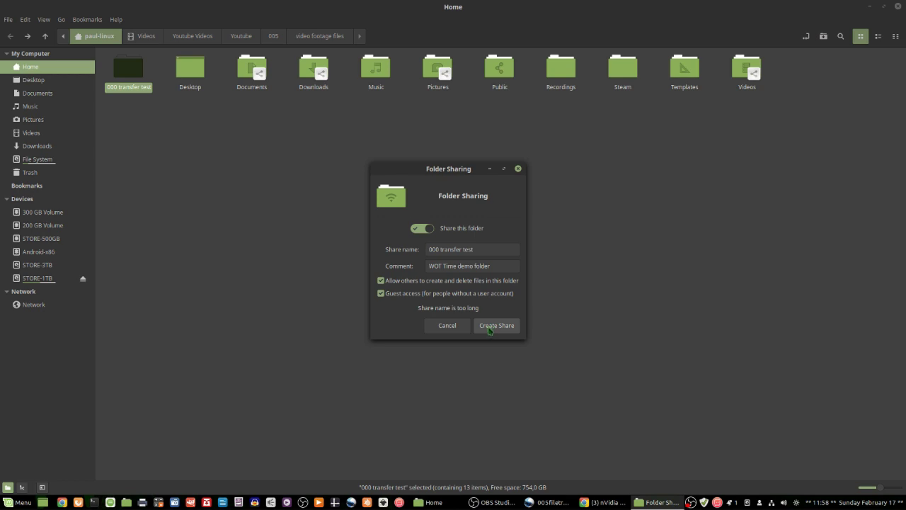
left_click(489, 329)
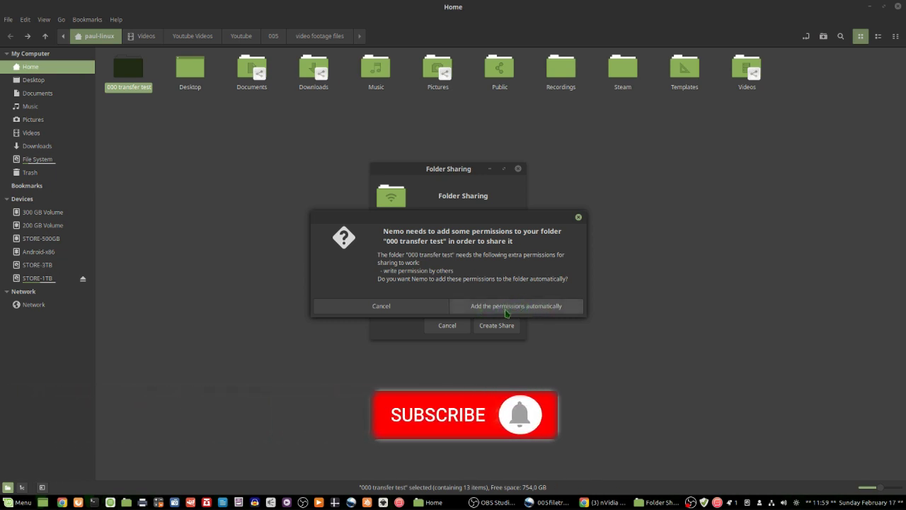
left_click(507, 311)
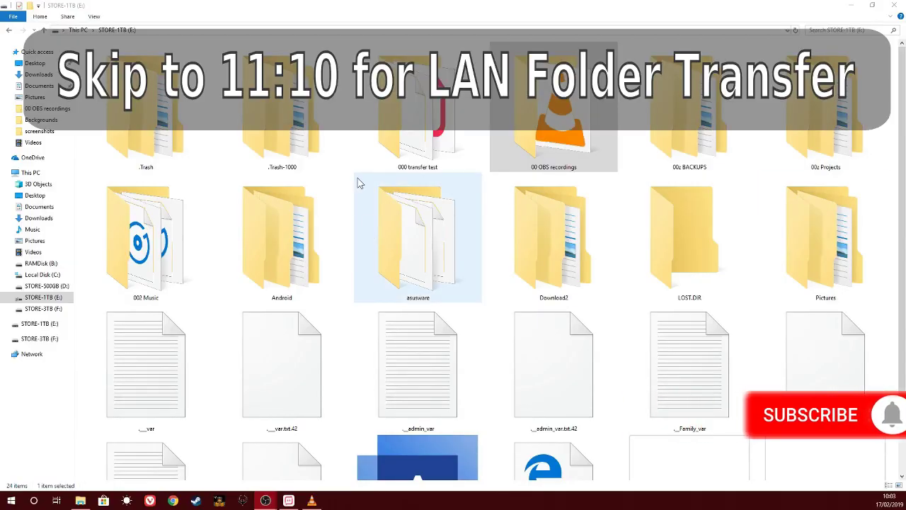
Step: Open the Sharing tab of the folder's Properties and start choosing people to share with
right_click(428, 130)
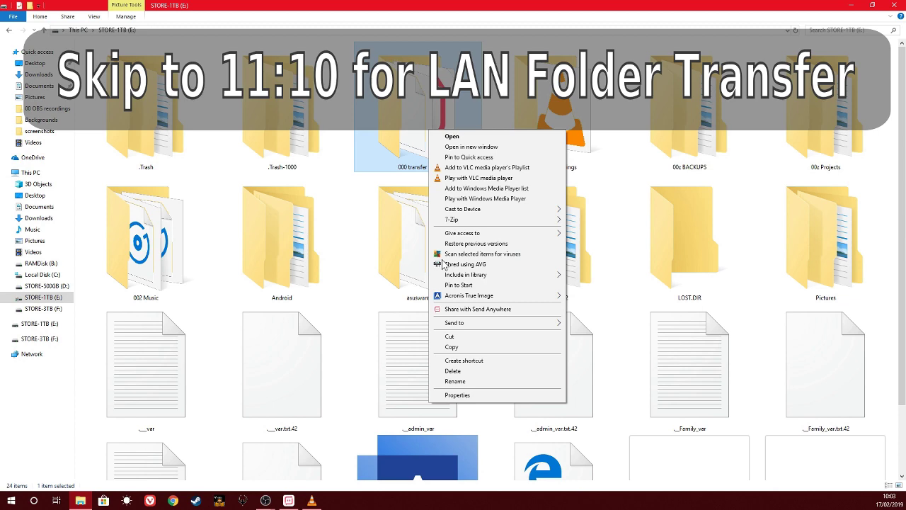
left_click(458, 396)
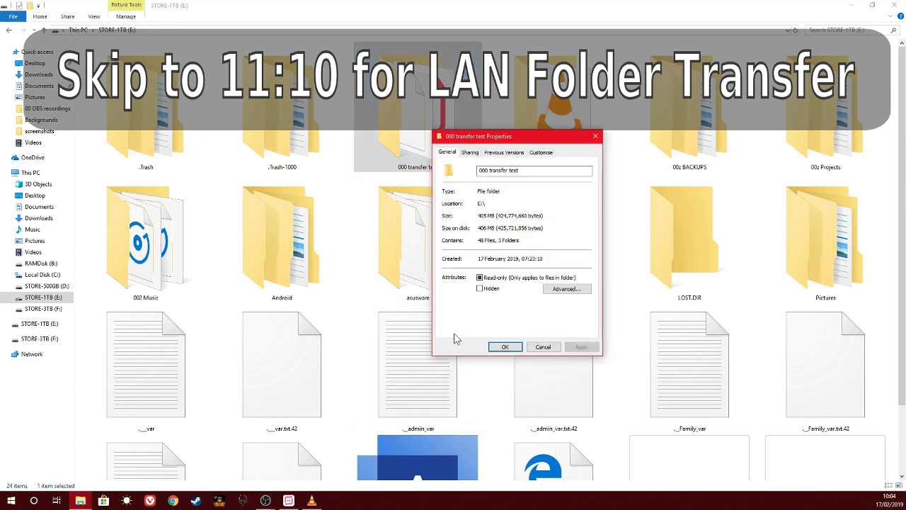
left_click(469, 153)
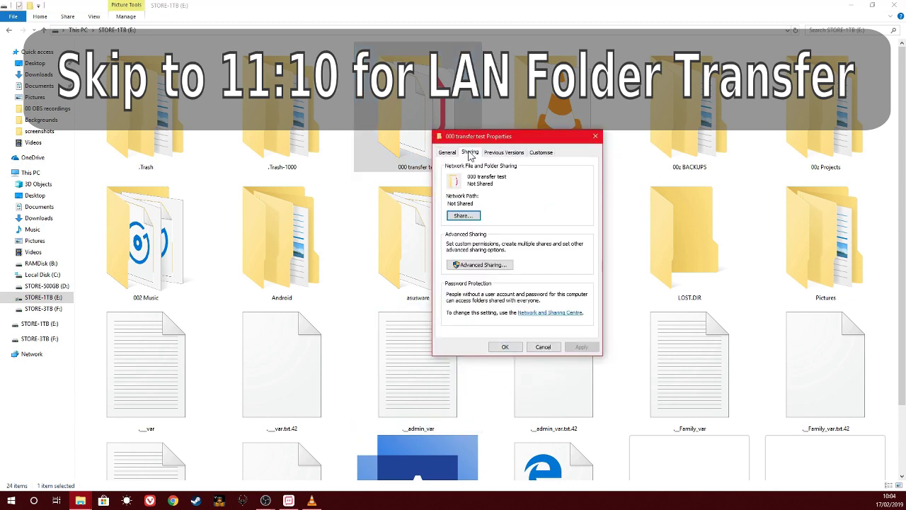
left_click(447, 152)
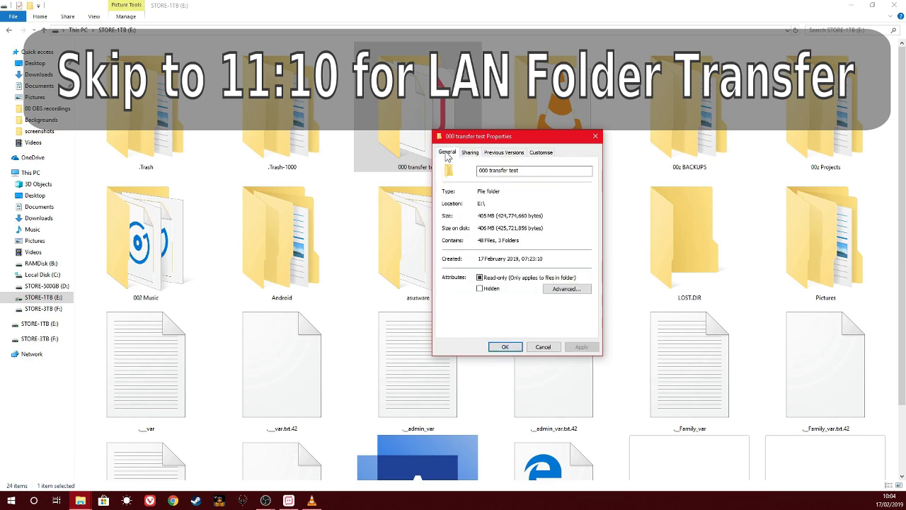
left_click(469, 153)
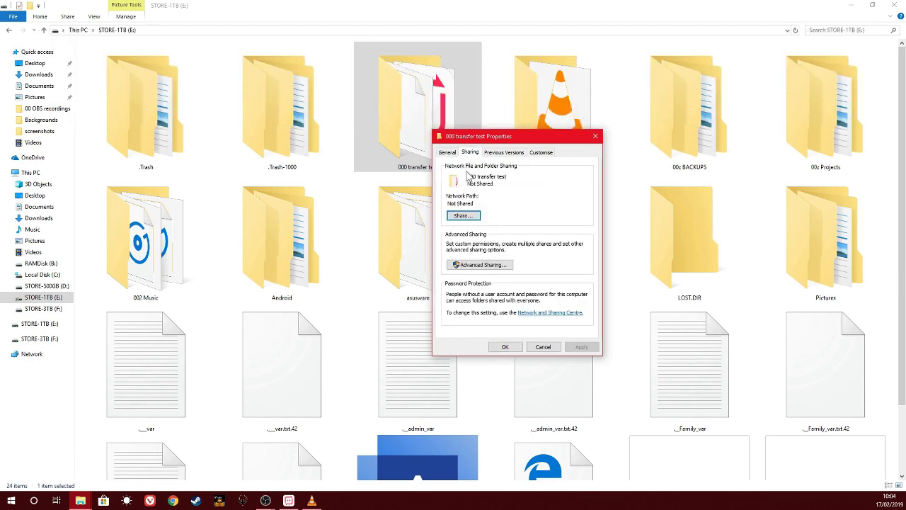
left_click(463, 215)
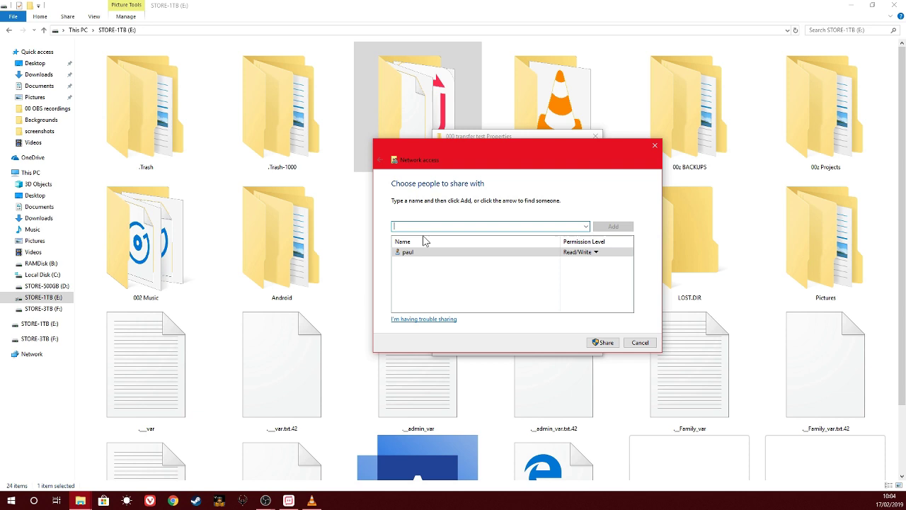
Step: Add Guest to the sharing list with Read/Write permission
type("Guest")
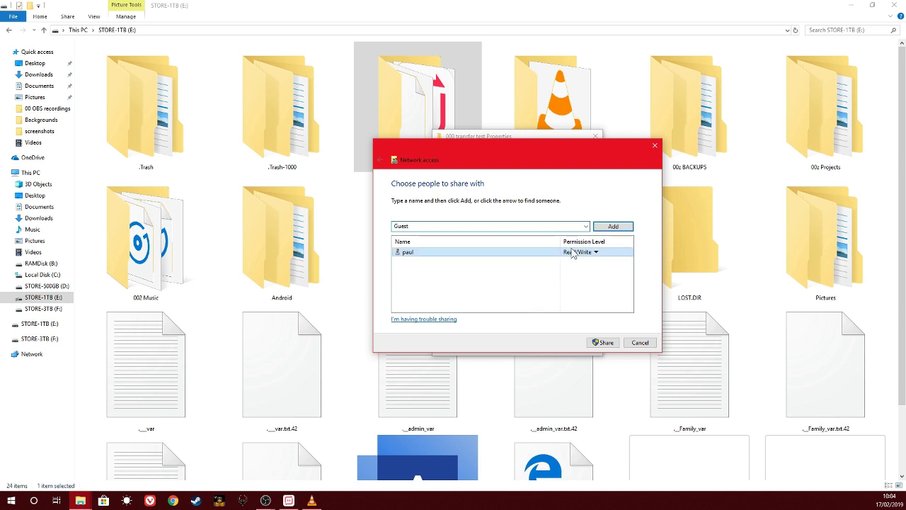
left_click(610, 226)
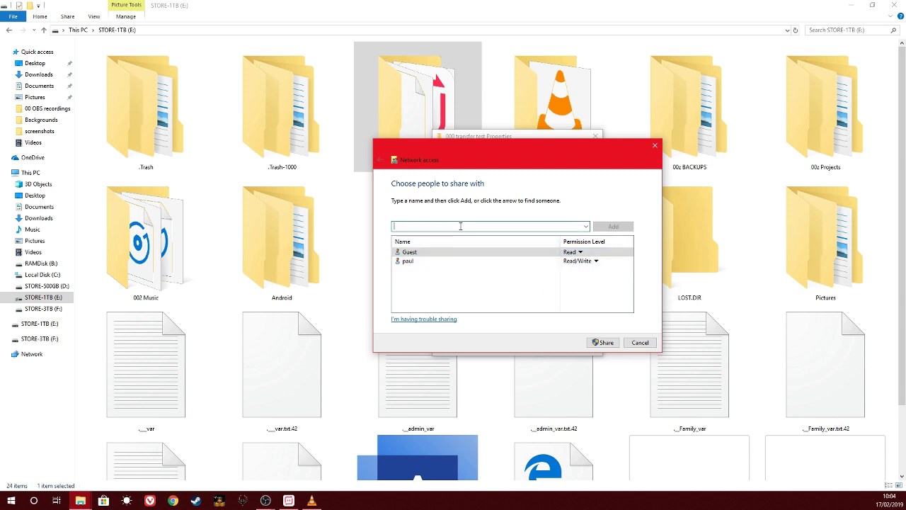
left_click(581, 253)
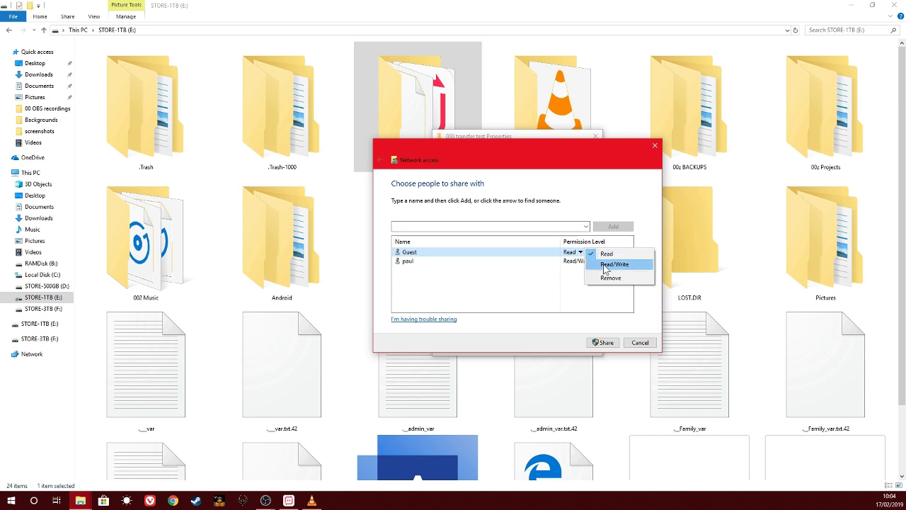
left_click(613, 263)
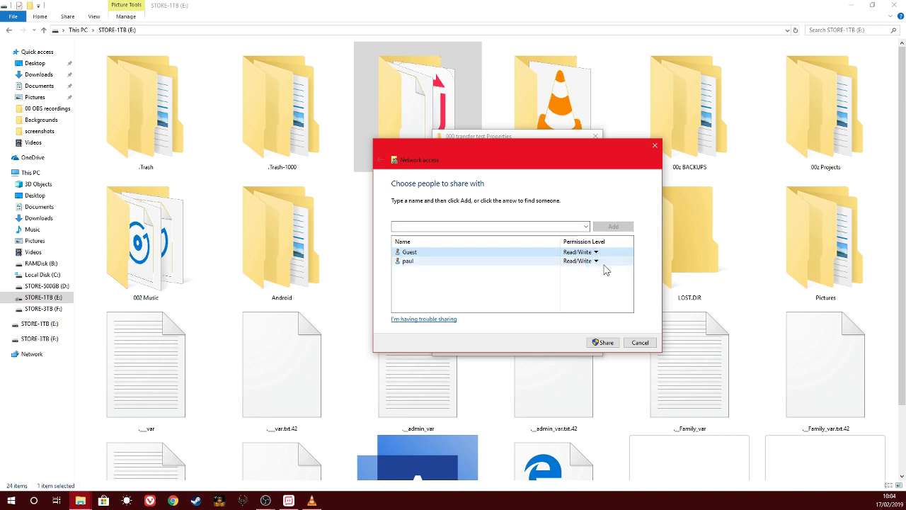
Step: Add Guests with Read/Write permission and share the folder
left_click(419, 226)
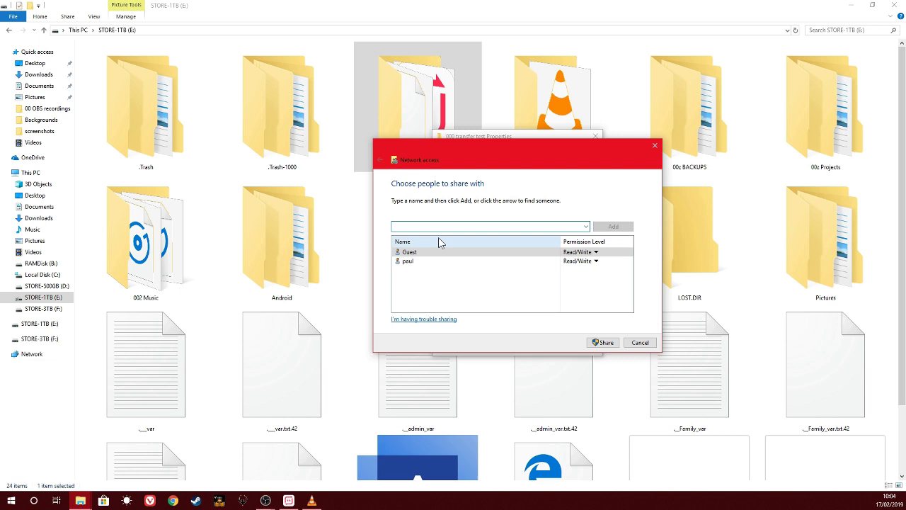
type("Guests")
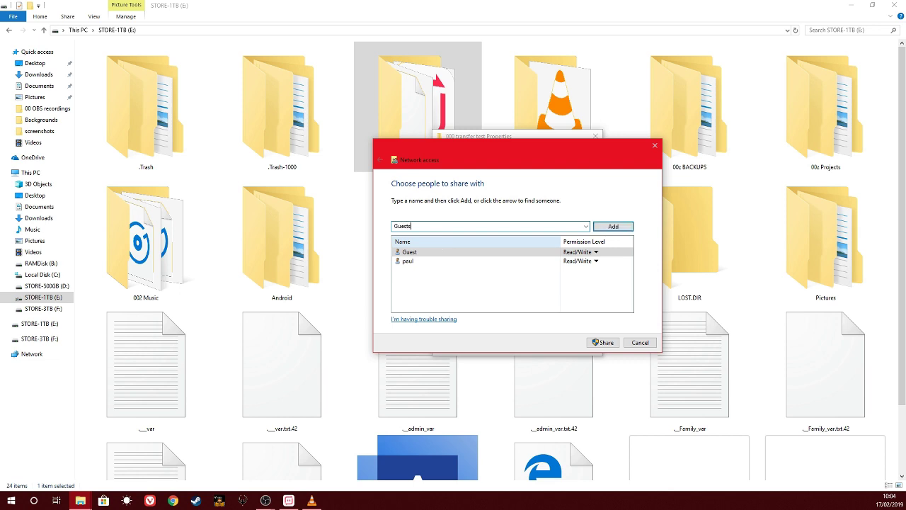
left_click(613, 227)
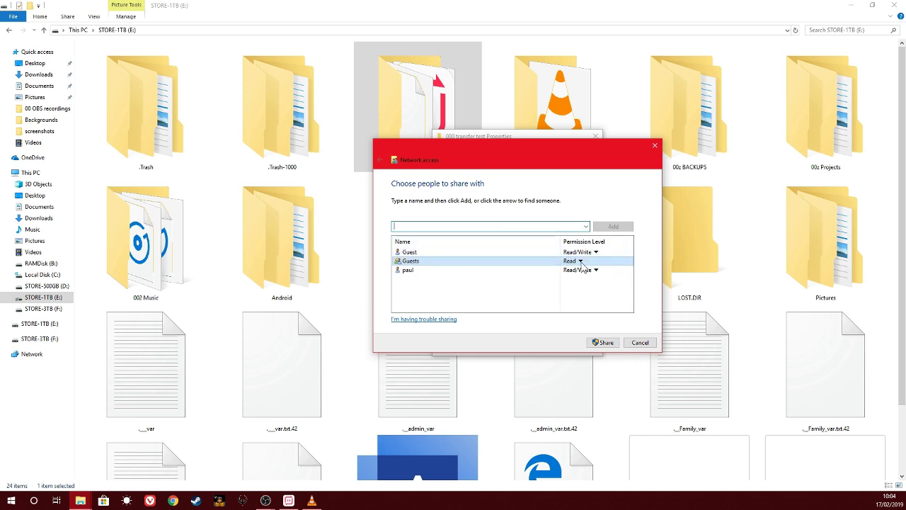
left_click(580, 261)
left_click(611, 273)
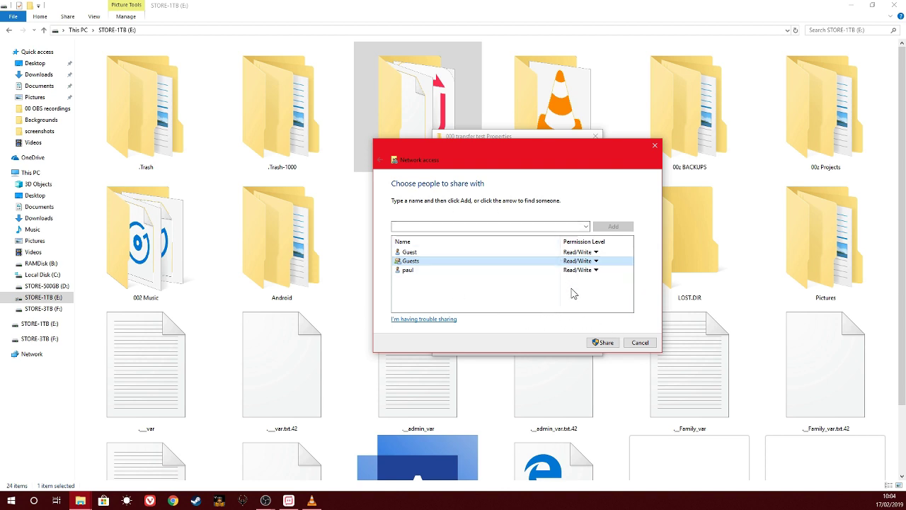
left_click(602, 342)
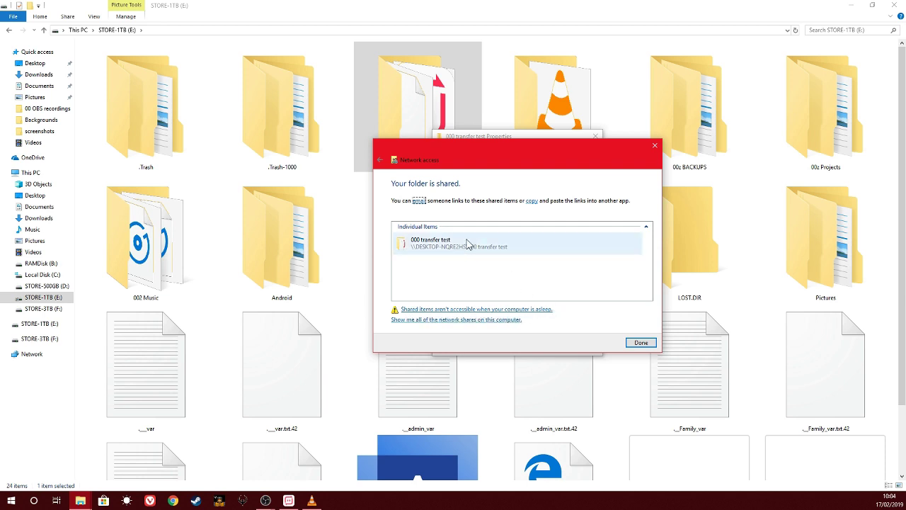
Step: Add a second share named 'WOT Time Share Test', copying that name into its comment
left_click(641, 344)
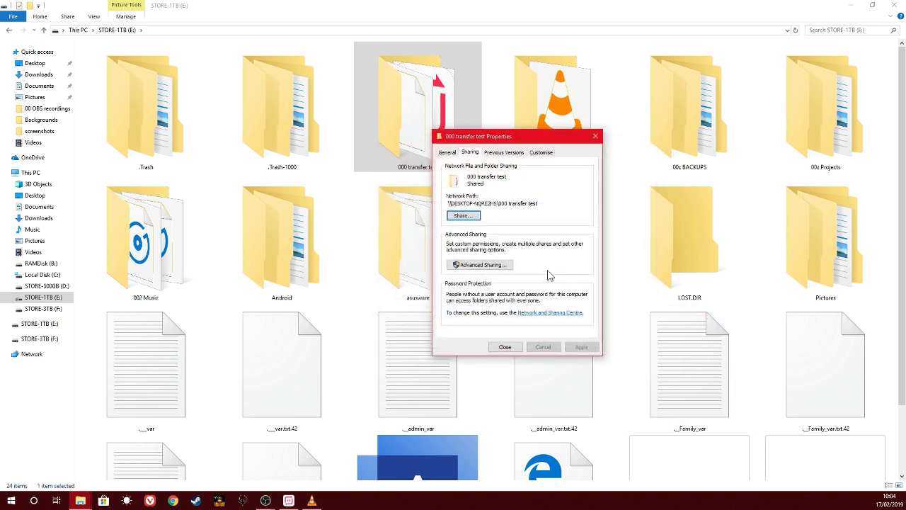
left_click(478, 264)
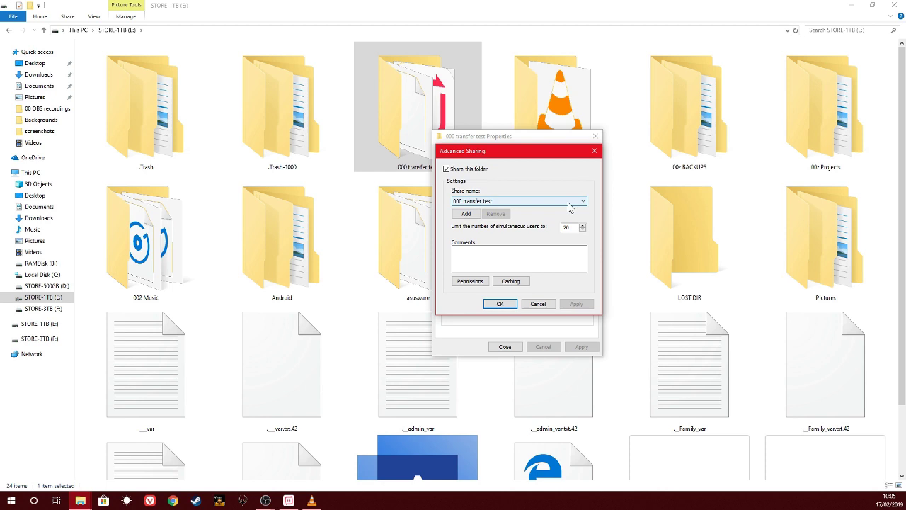
left_click(469, 214)
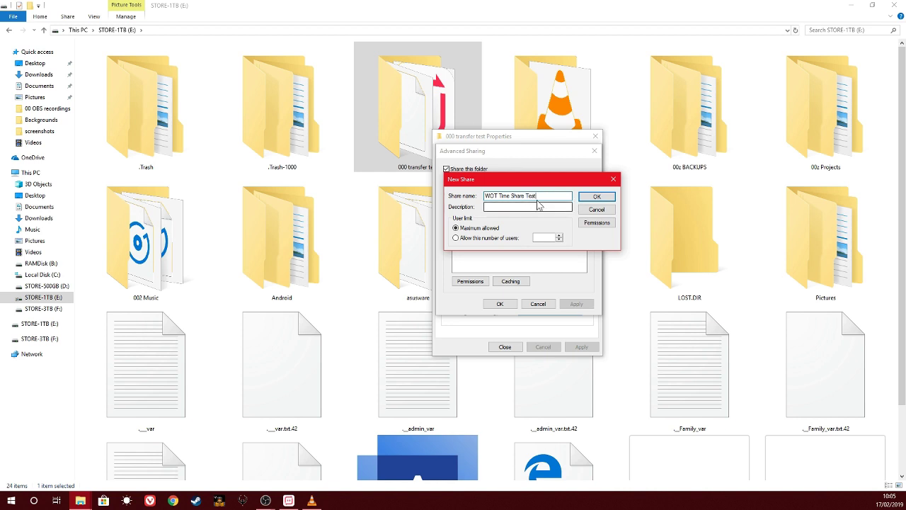
left_click_drag(539, 196, 483, 190)
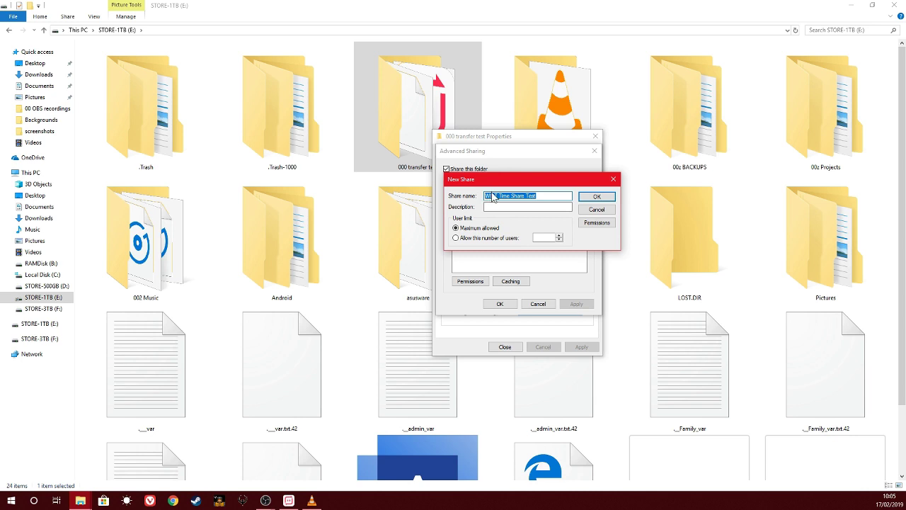
right_click(511, 196)
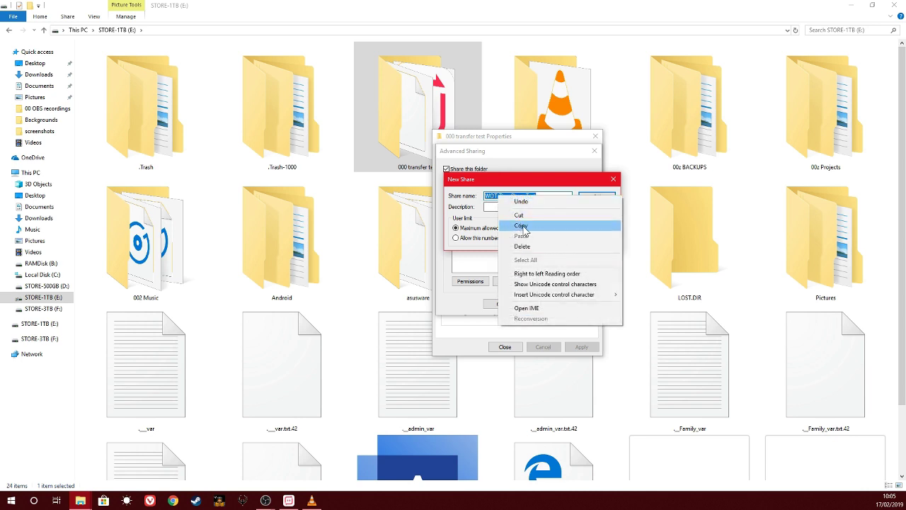
left_click(523, 226)
left_click(500, 206)
right_click(500, 207)
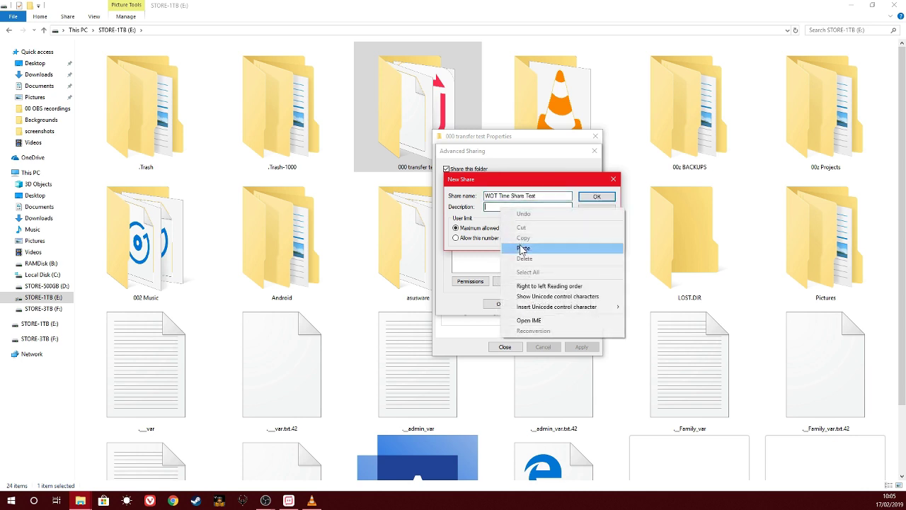
left_click(522, 250)
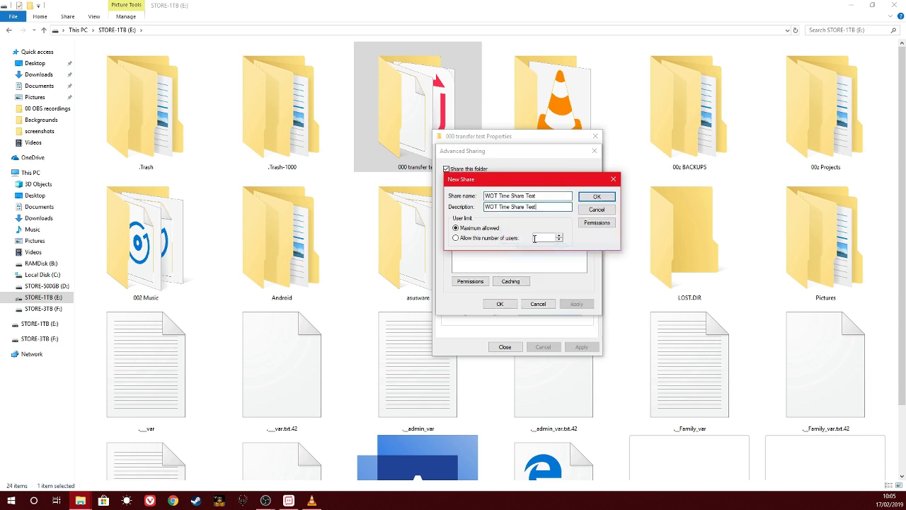
left_click(593, 198)
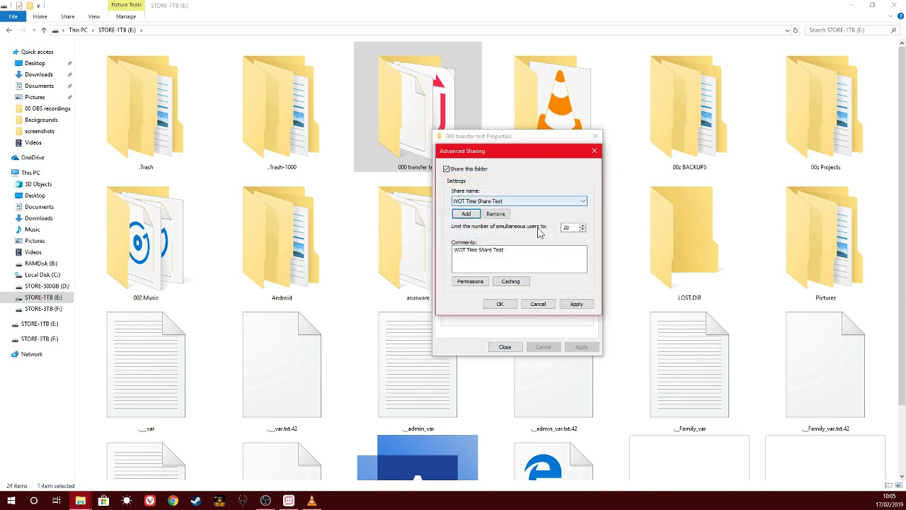
Step: Give Everyone full control in the share's permissions
left_click(471, 282)
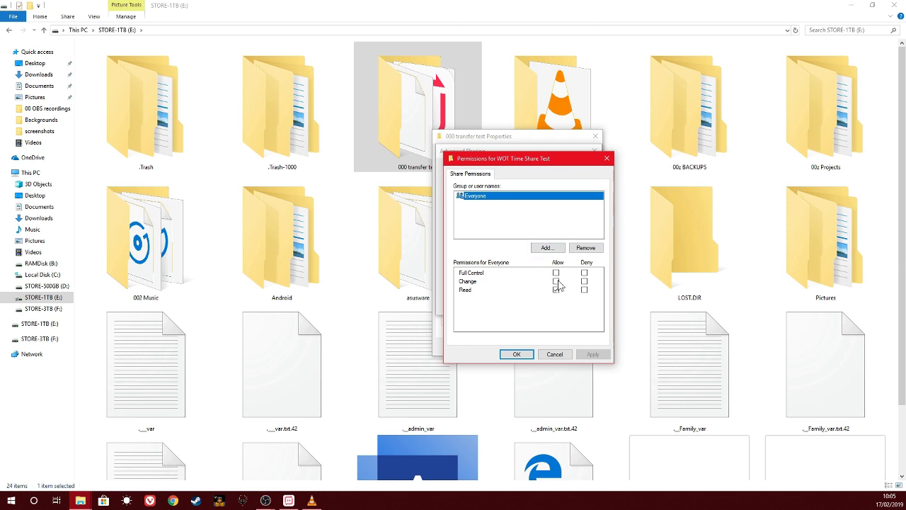
left_click(556, 288)
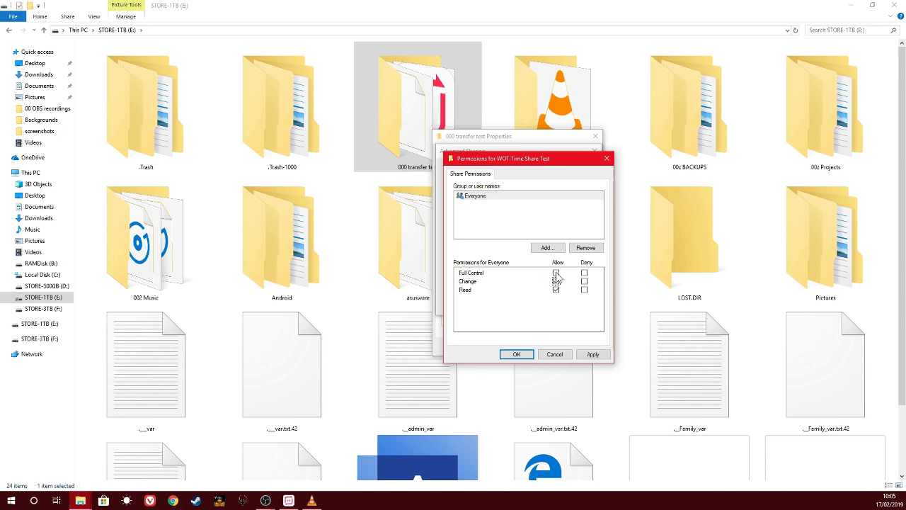
left_click(556, 273)
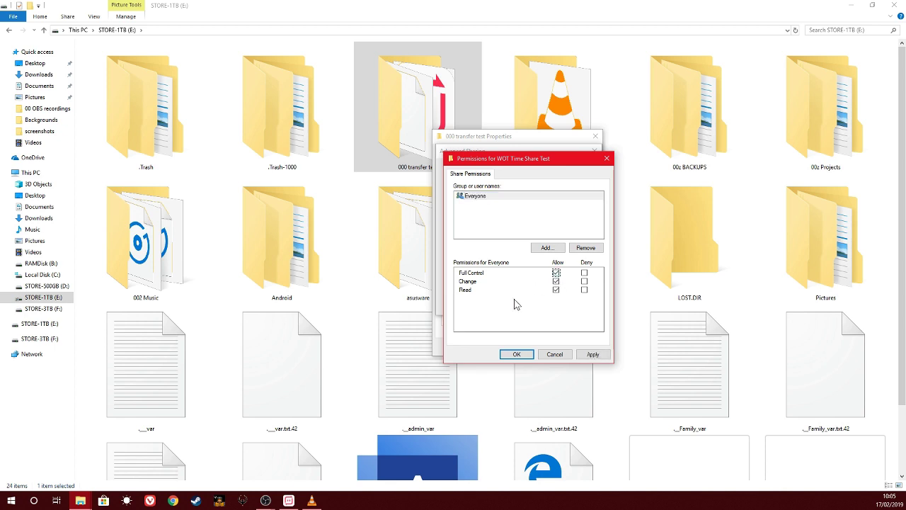
Step: Add the Guest account and the Guests group to the share permissions
left_click(547, 247)
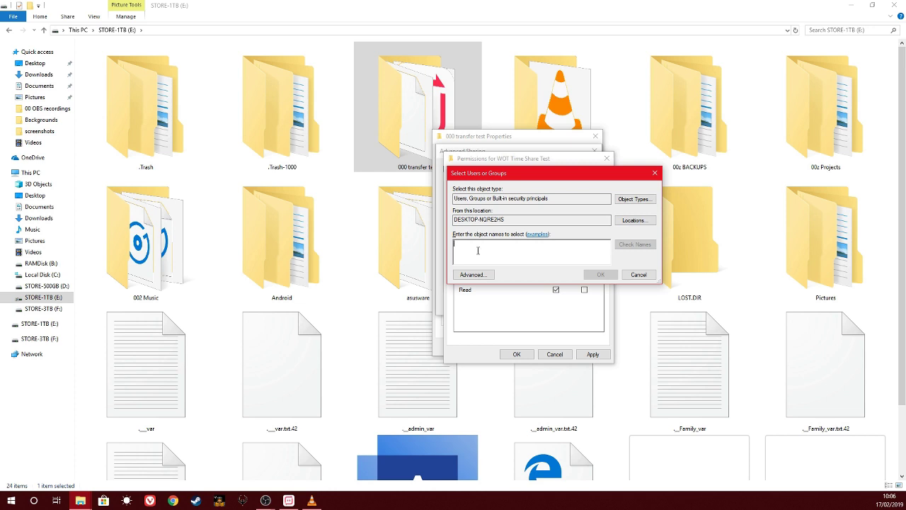
type("Guest")
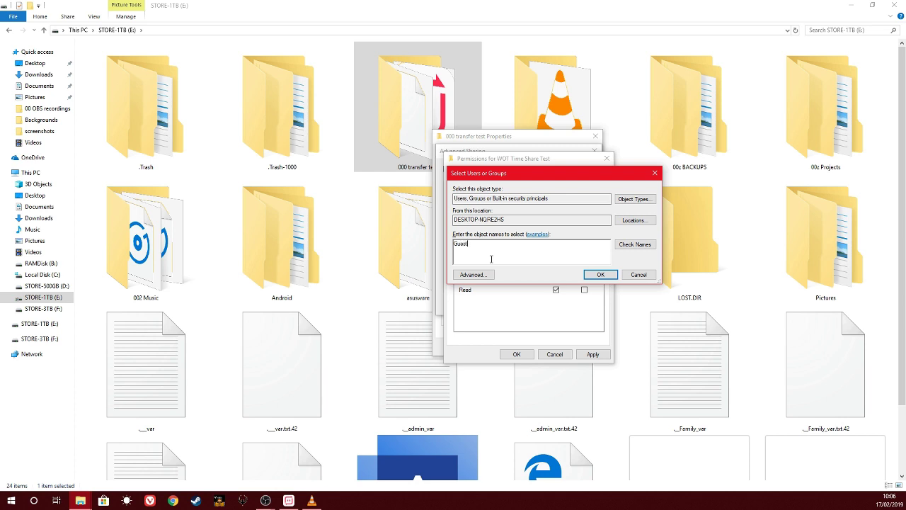
left_click(625, 246)
key("Return")
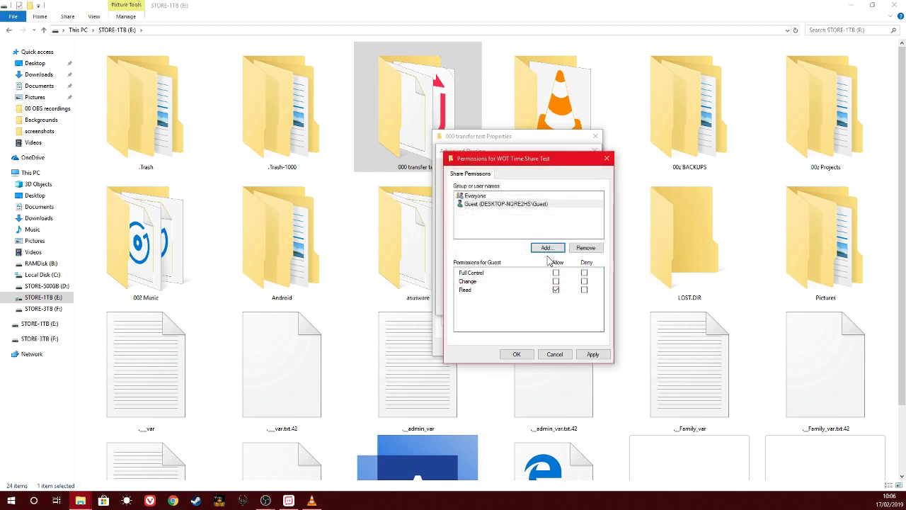
left_click(547, 247)
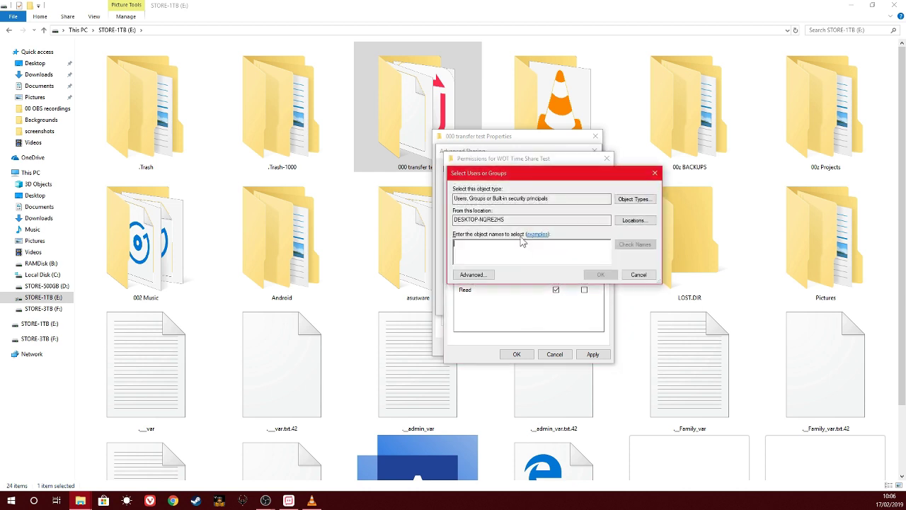
type("Guests")
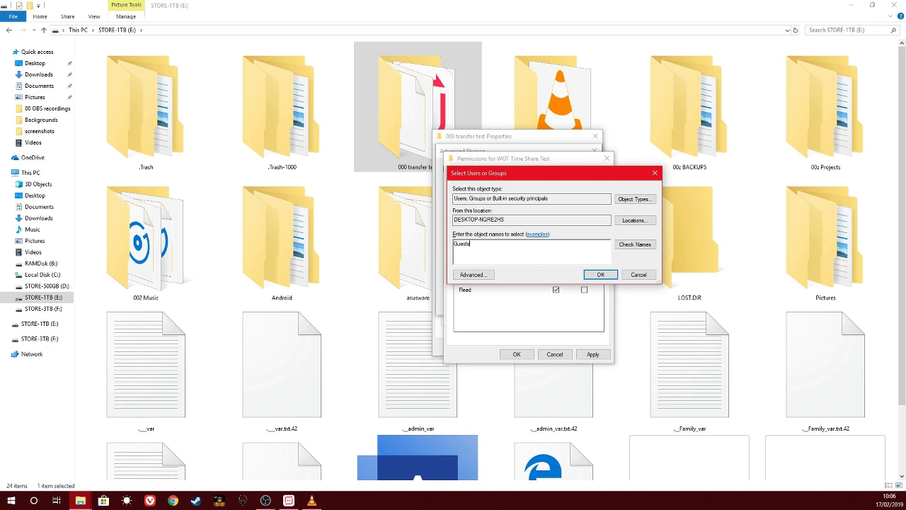
left_click(634, 244)
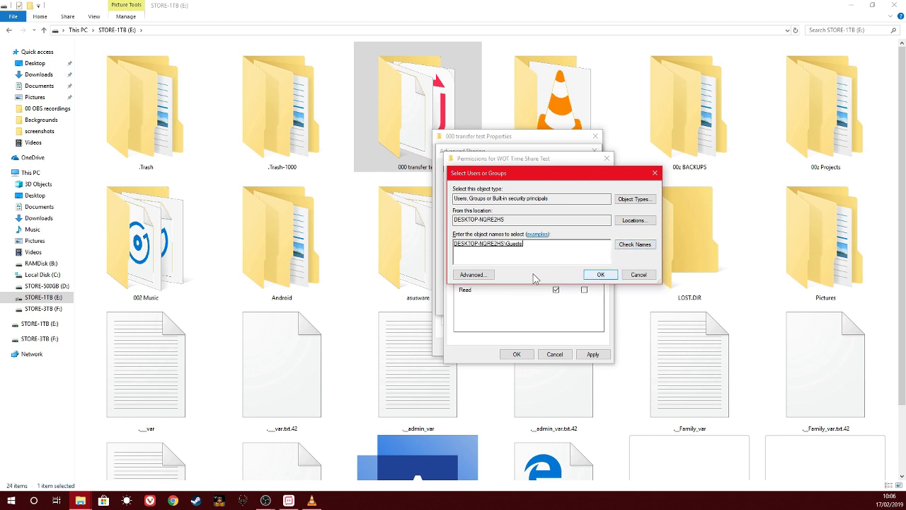
left_click(466, 275)
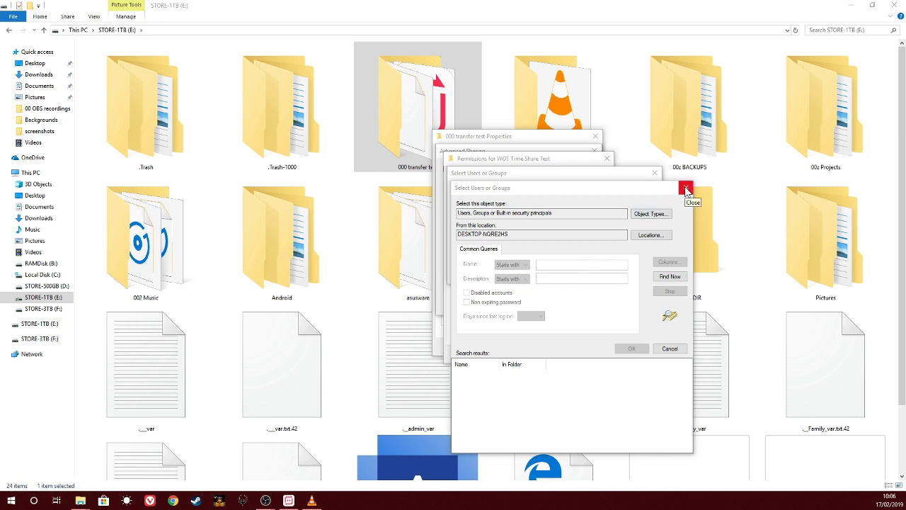
left_click(685, 190)
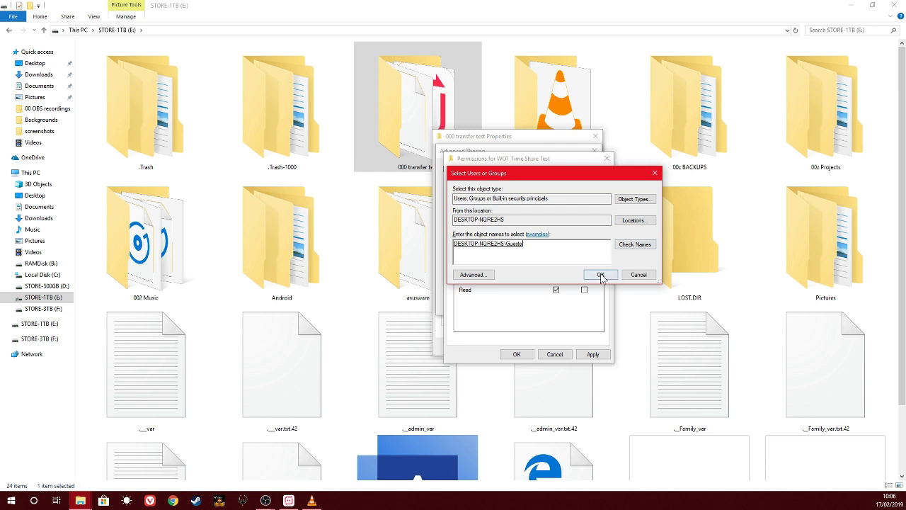
left_click(600, 276)
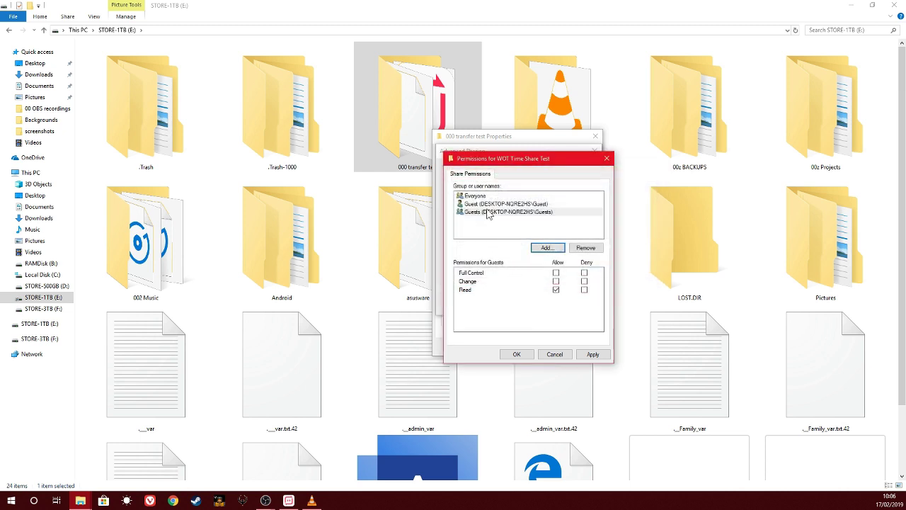
Step: Grant Guest and Guests full control, then apply and close the sharing dialogs
left_click(489, 204)
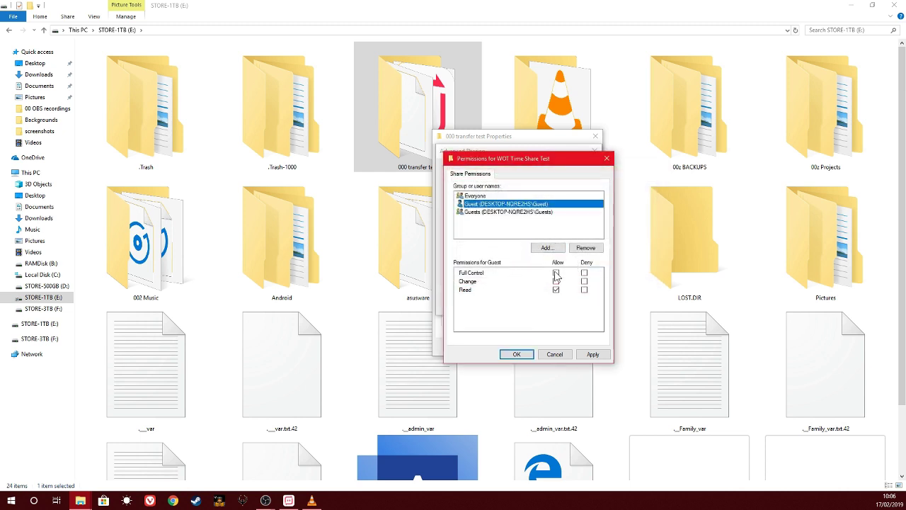
left_click(556, 273)
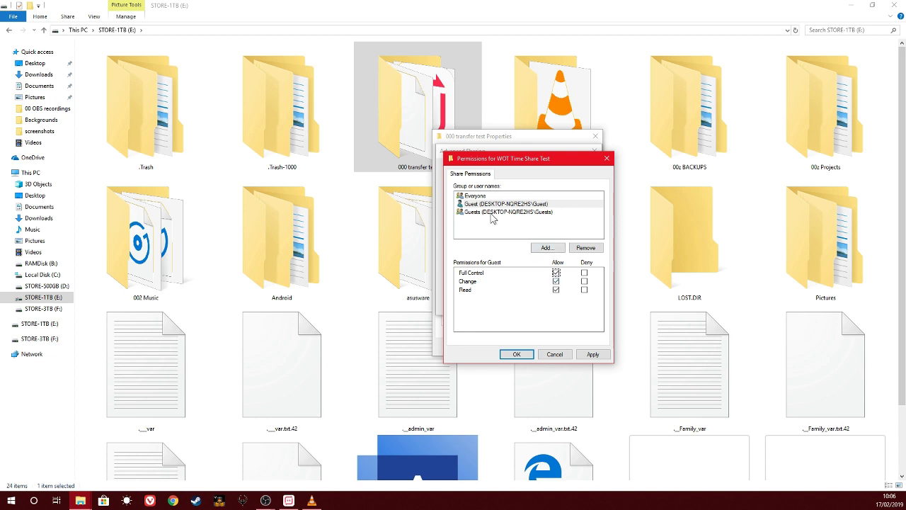
left_click(490, 212)
left_click(556, 273)
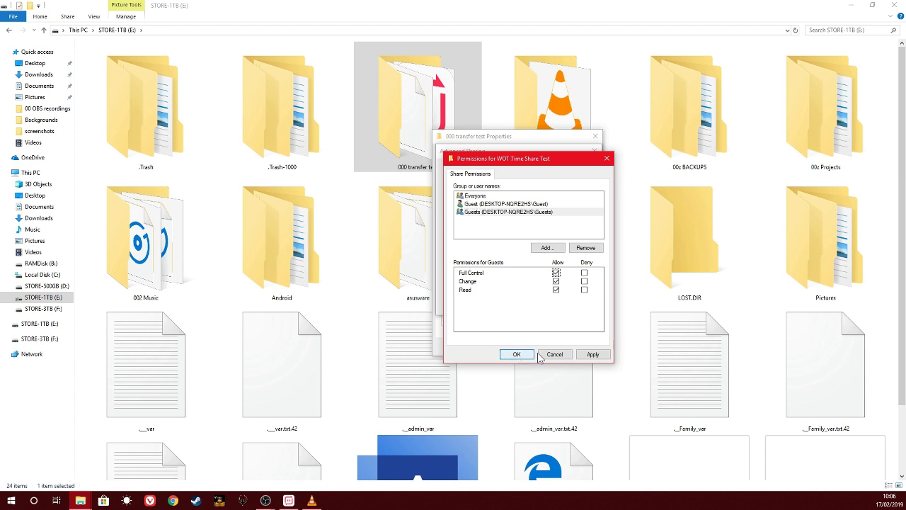
left_click(593, 354)
left_click(515, 354)
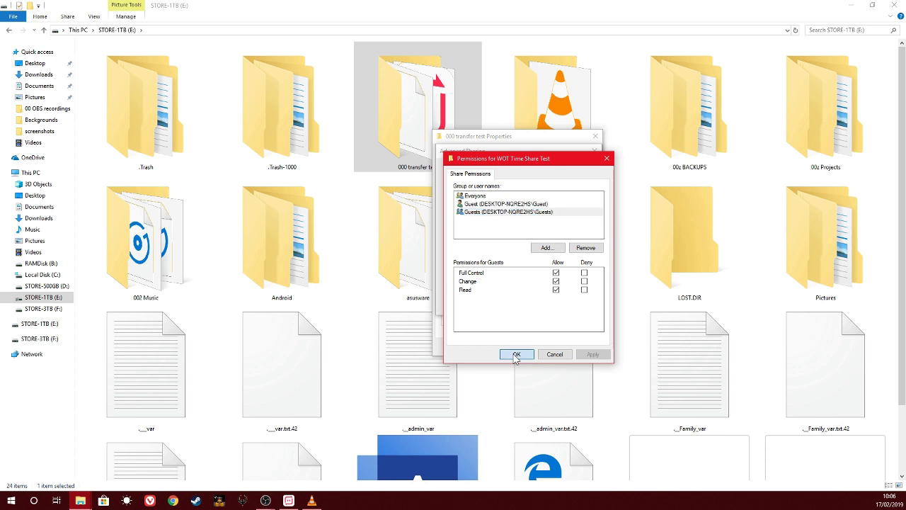
left_click(577, 304)
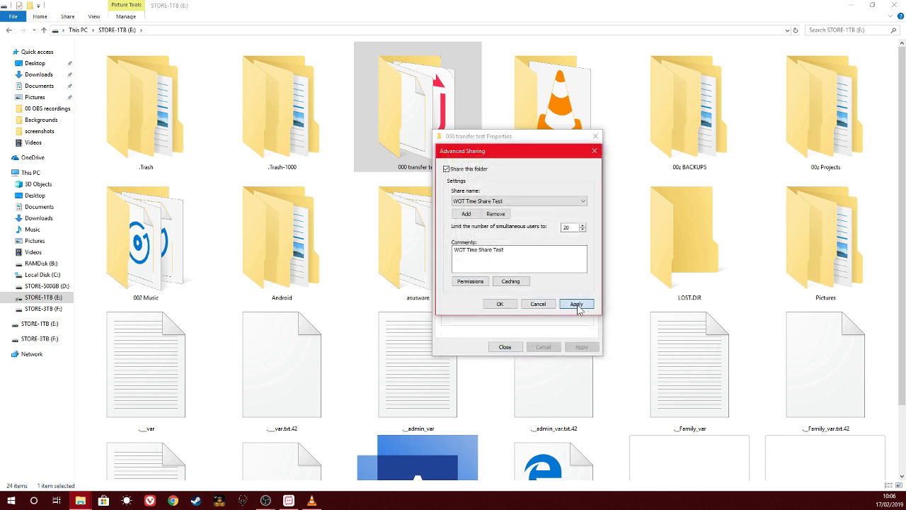
left_click(501, 304)
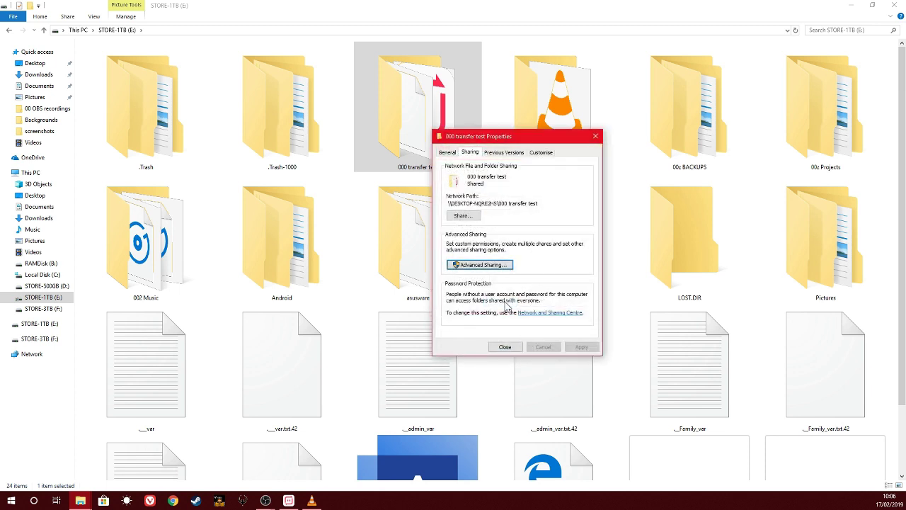
left_click(504, 347)
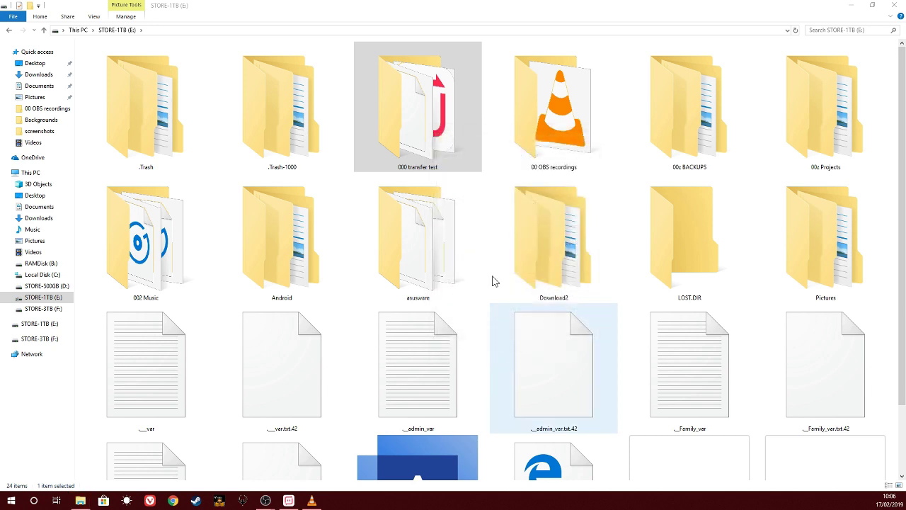
right_click(390, 114)
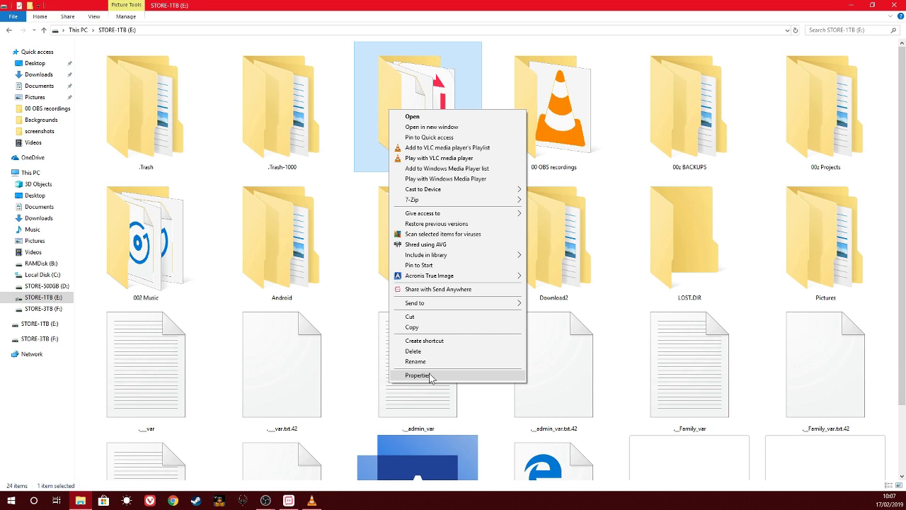
left_click(429, 376)
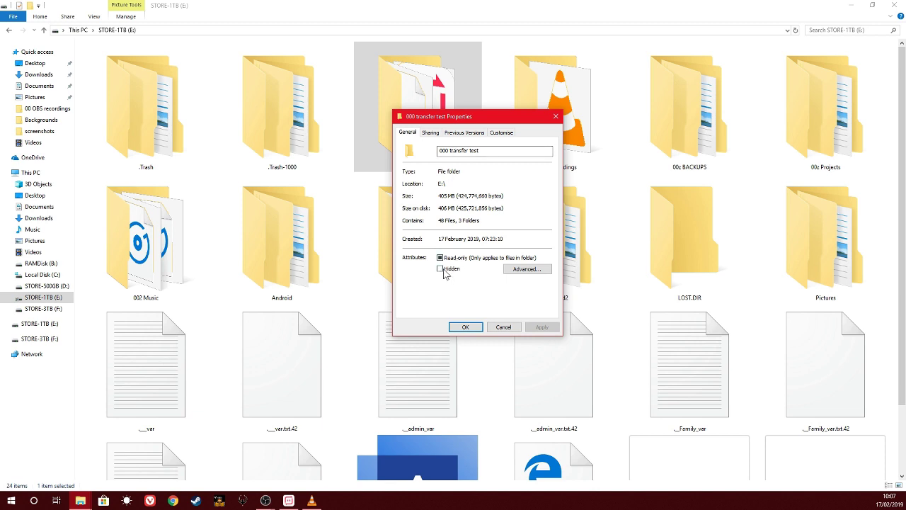
left_click(430, 133)
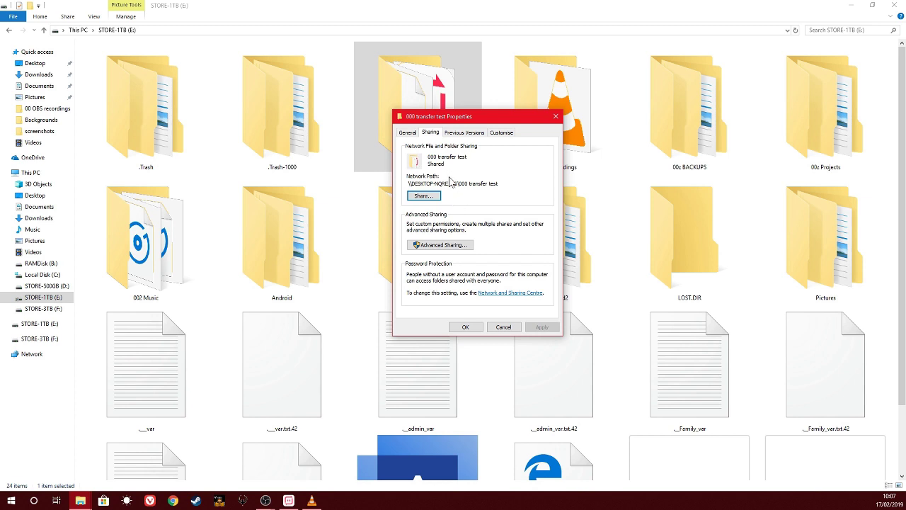
left_click(498, 327)
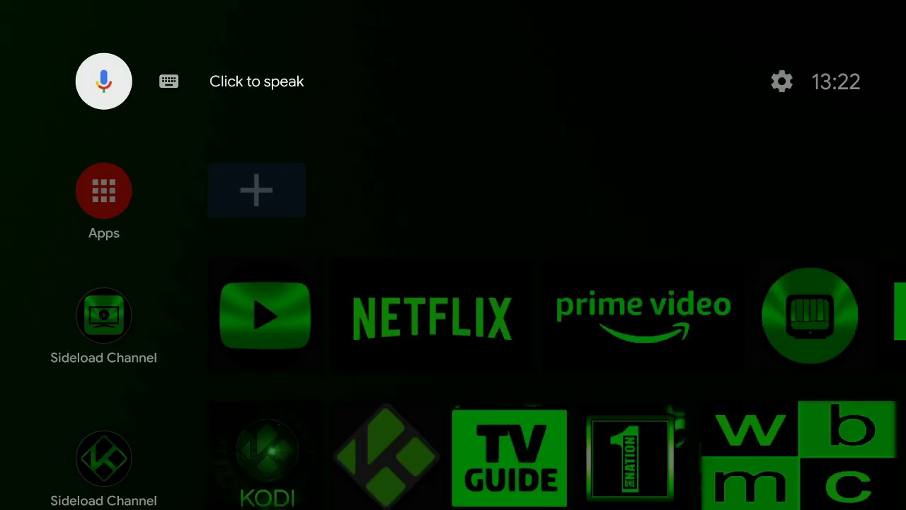
Step: Launch X-plore, scan the LAN, and open 192.168.2.117's 000 transfer test share
key("Down")
key("Down")
key("Down")
key("Down")
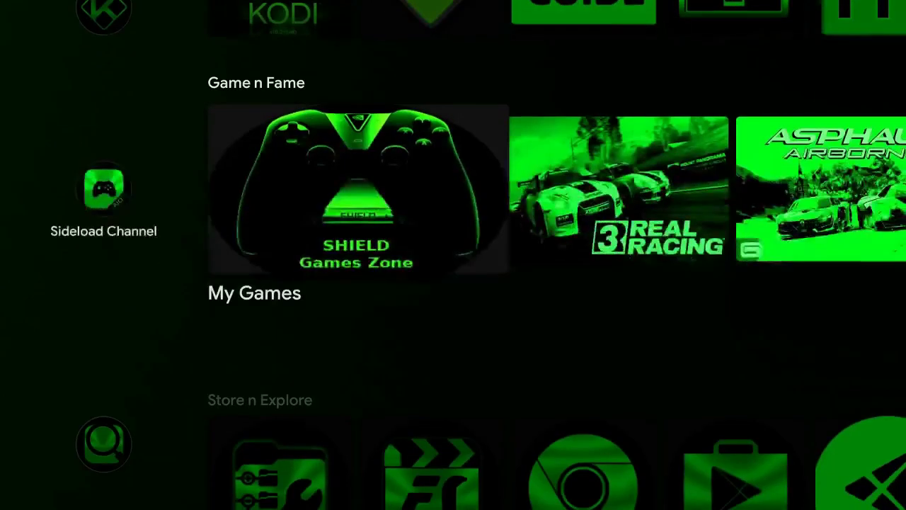
key("Down")
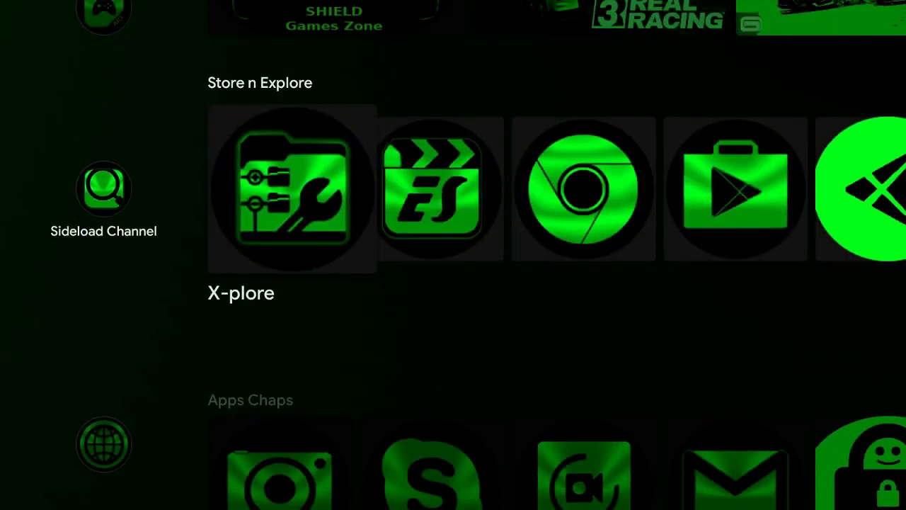
key("Return")
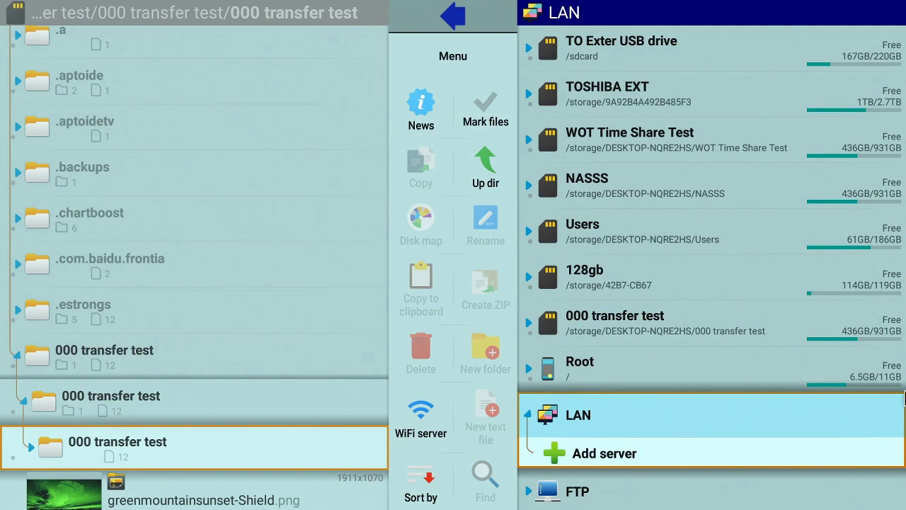
left_click(595, 455)
left_click(644, 407)
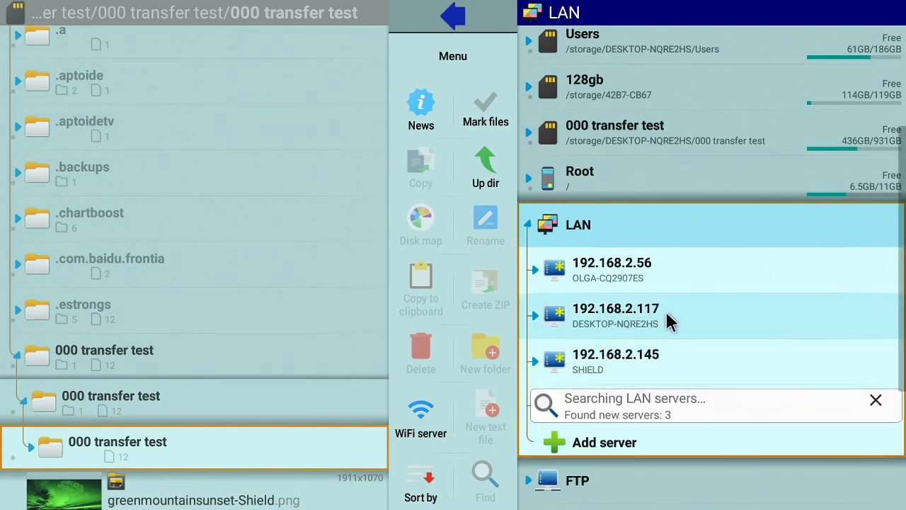
left_click(615, 312)
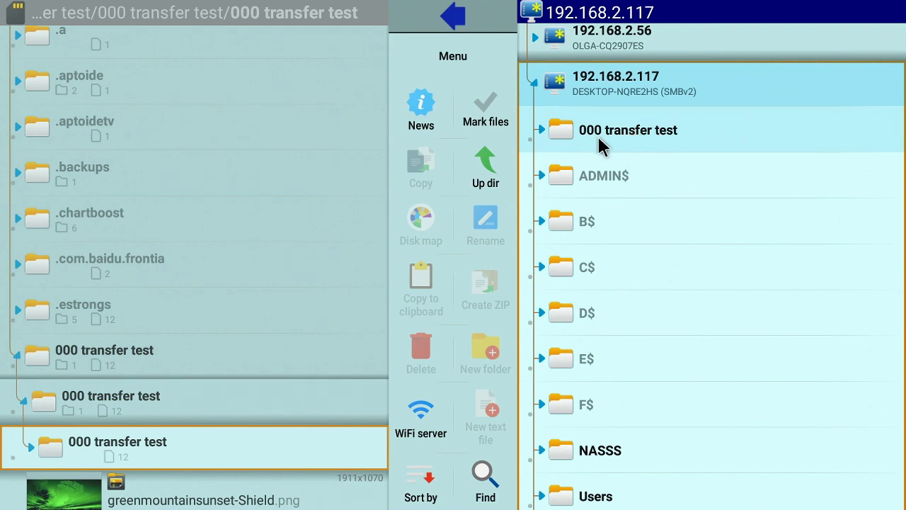
left_click(597, 135)
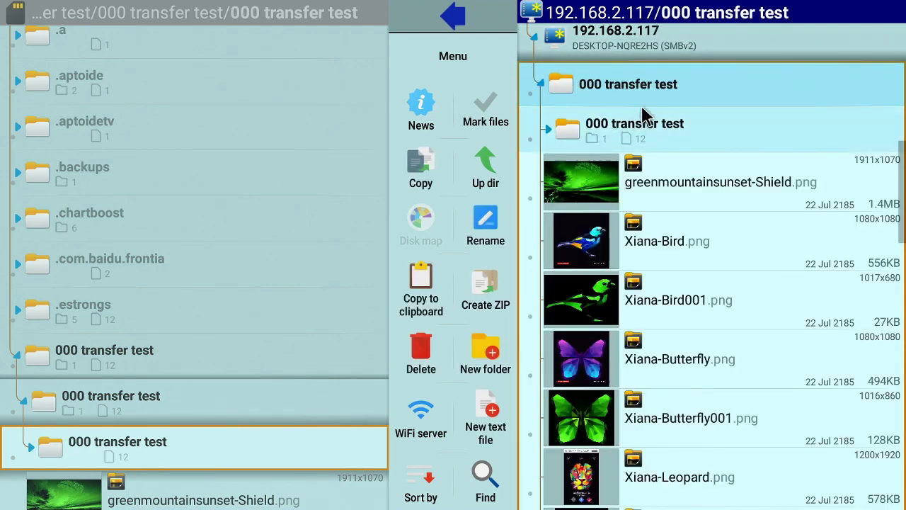
Step: Rescan the LAN and list the shares of the Linux machine 192.168.2.117
left_click(655, 85)
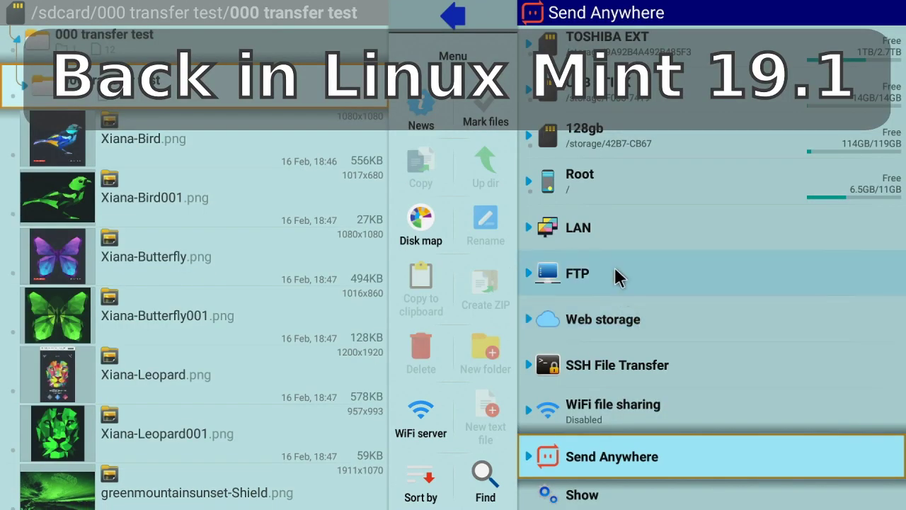
left_click(628, 235)
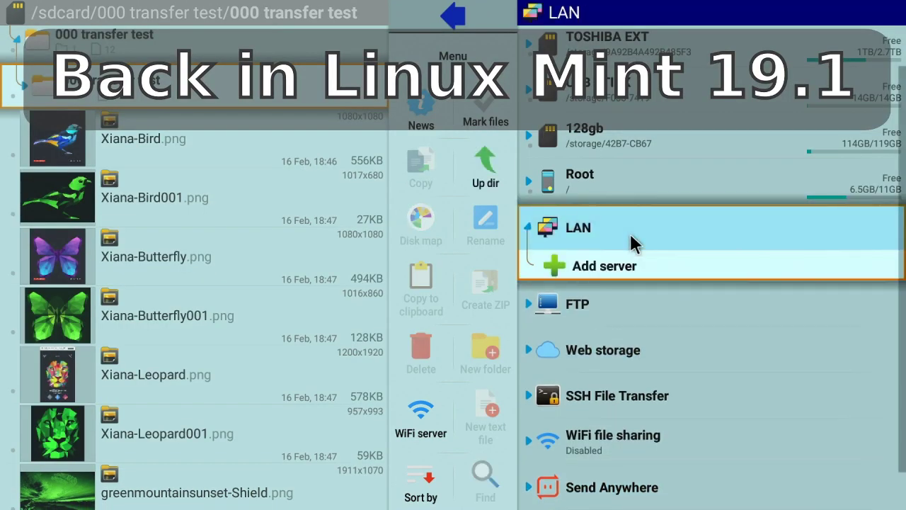
left_click(576, 269)
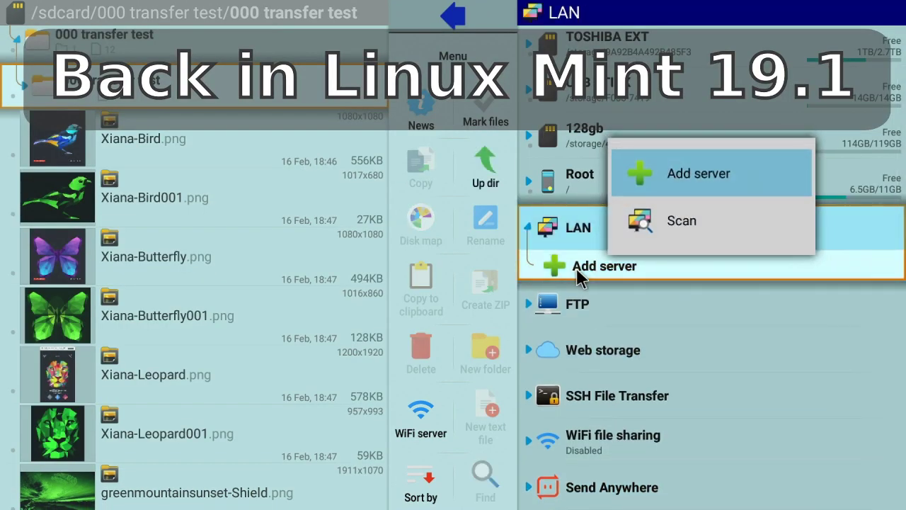
left_click(659, 221)
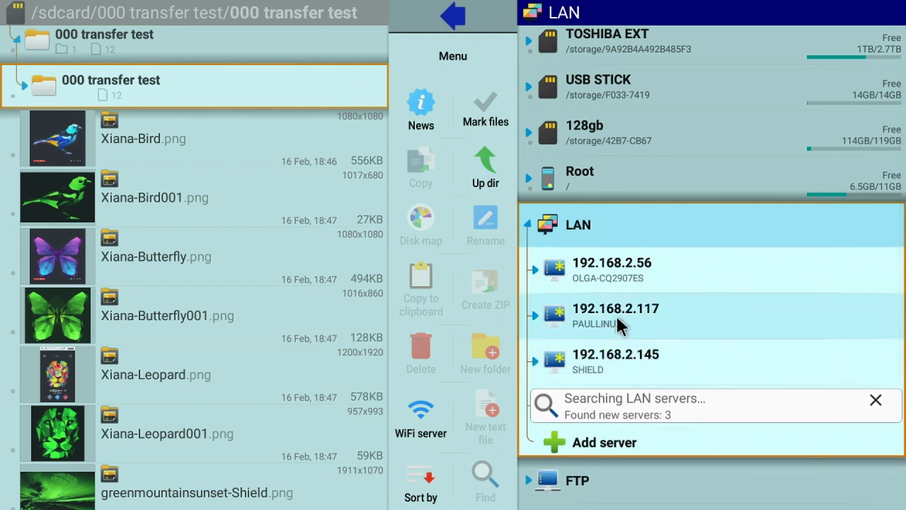
left_click(629, 312)
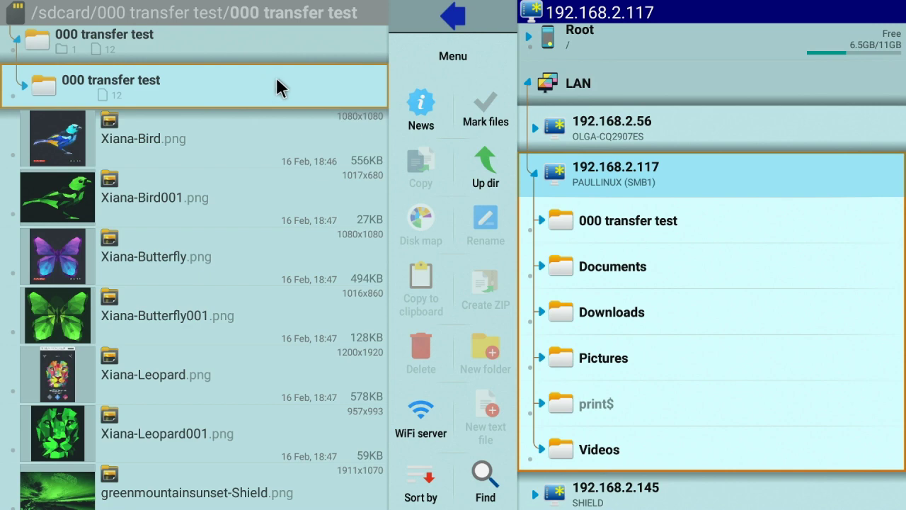
Step: Copy the shared 000 transfer test folder into the Shield's /sdcard/000 transfer test
left_click(578, 212)
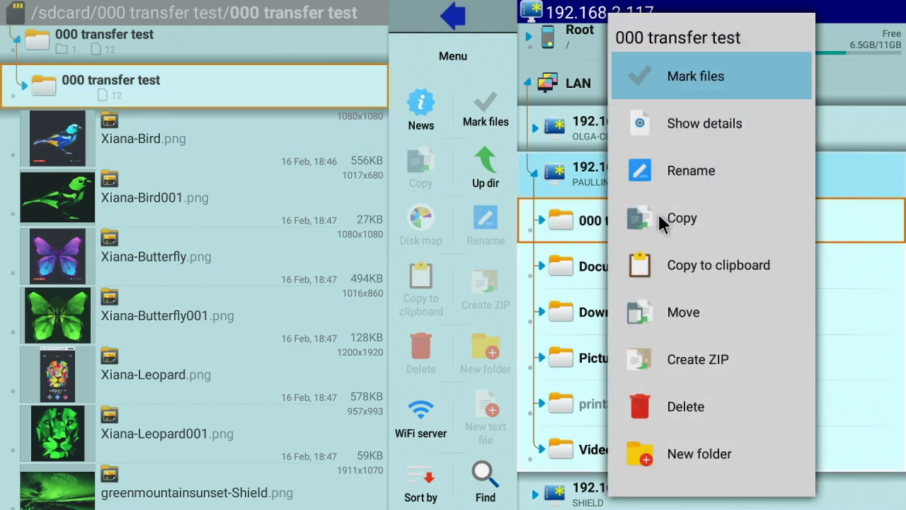
left_click(658, 219)
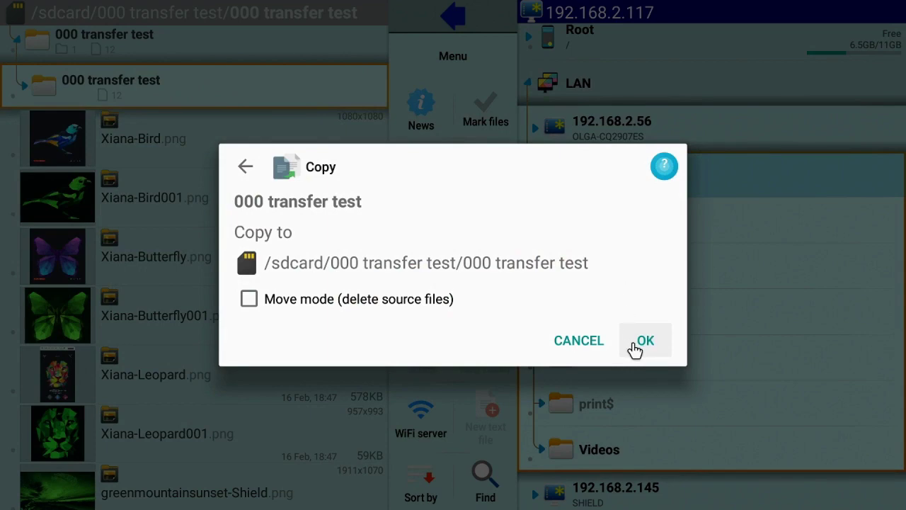
left_click(634, 347)
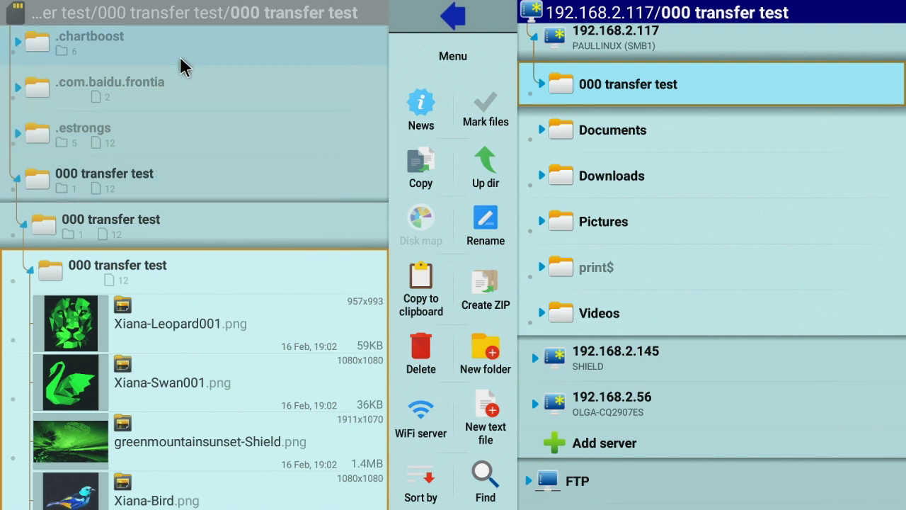
Step: Copy the Shield's 000 transfer test folder to 192.168.2.117/000 transfer test
left_click(211, 184)
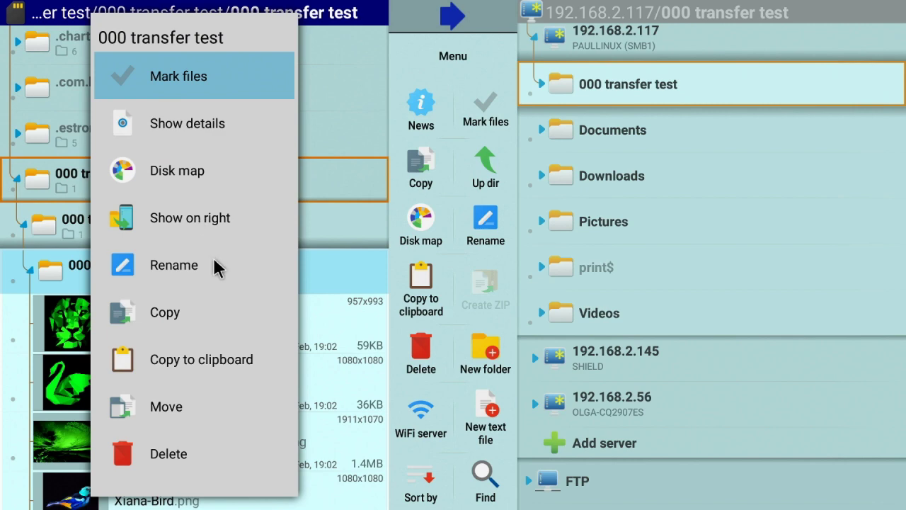
left_click(163, 313)
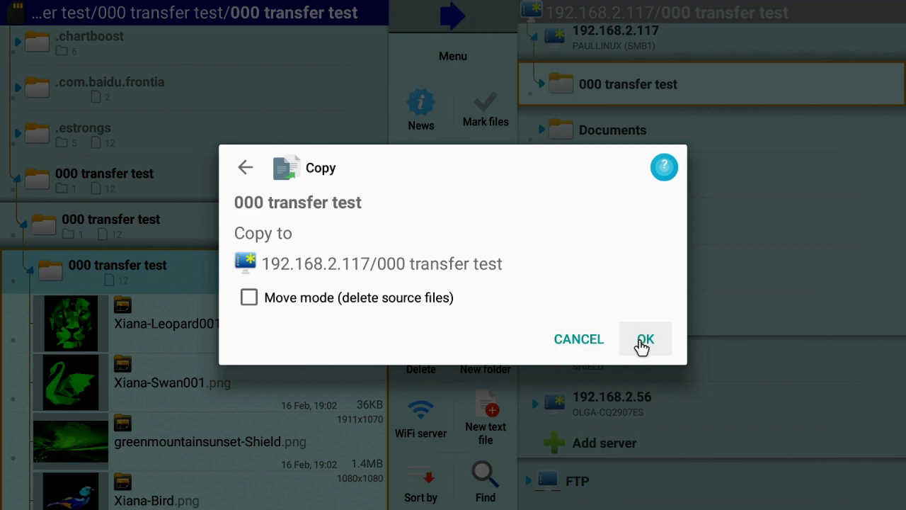
left_click(644, 341)
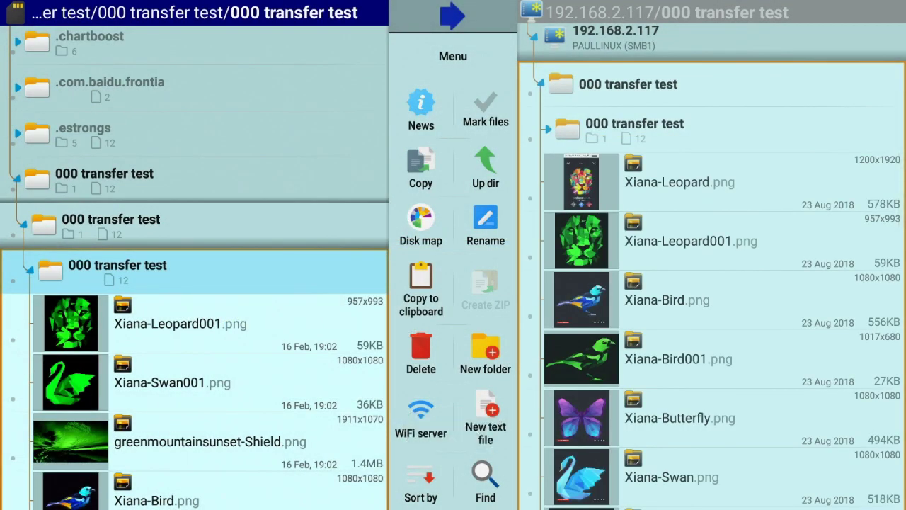
left_click(277, 207)
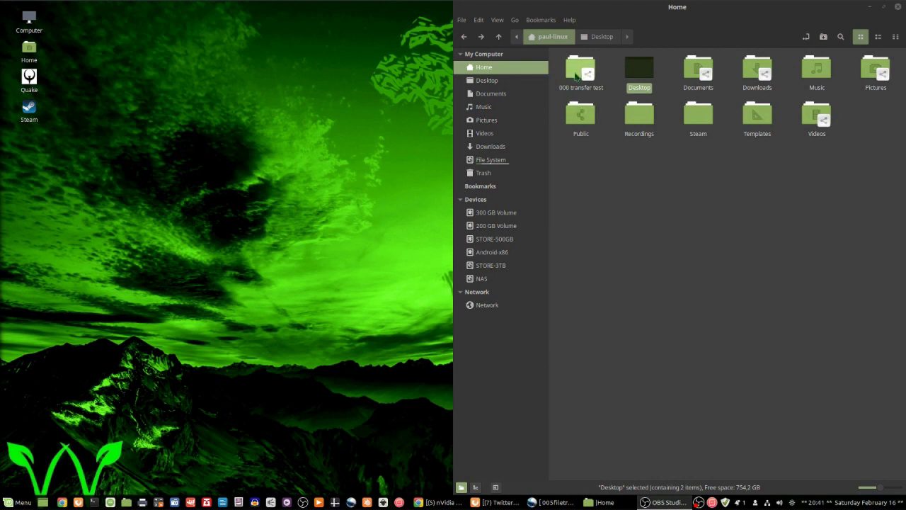
Step: Browse the nested 000 transfer test folders and check the subfolder holds 25 items, 212.4 MB
double_click(575, 76)
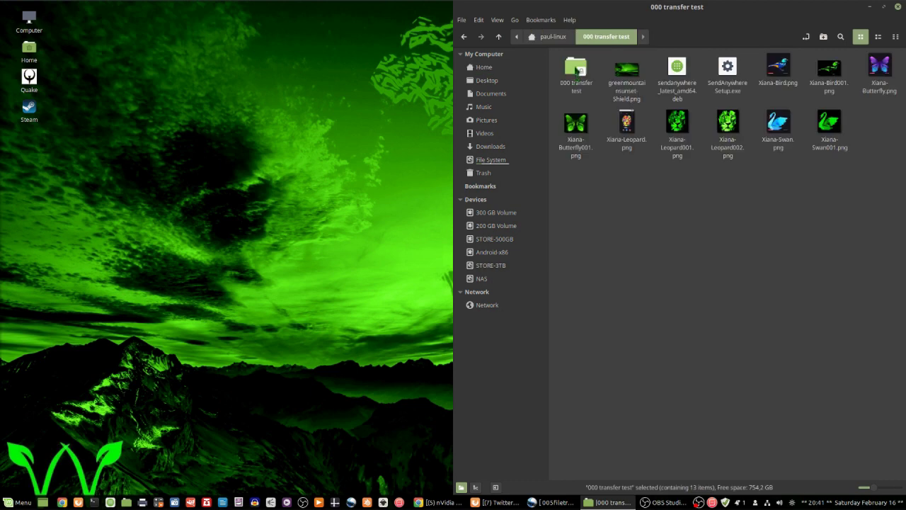
double_click(572, 70)
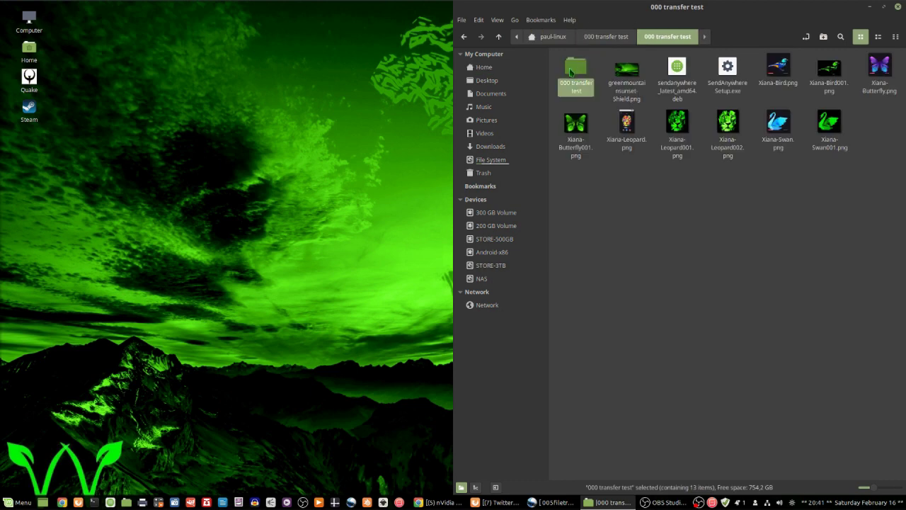
double_click(572, 72)
double_click(570, 72)
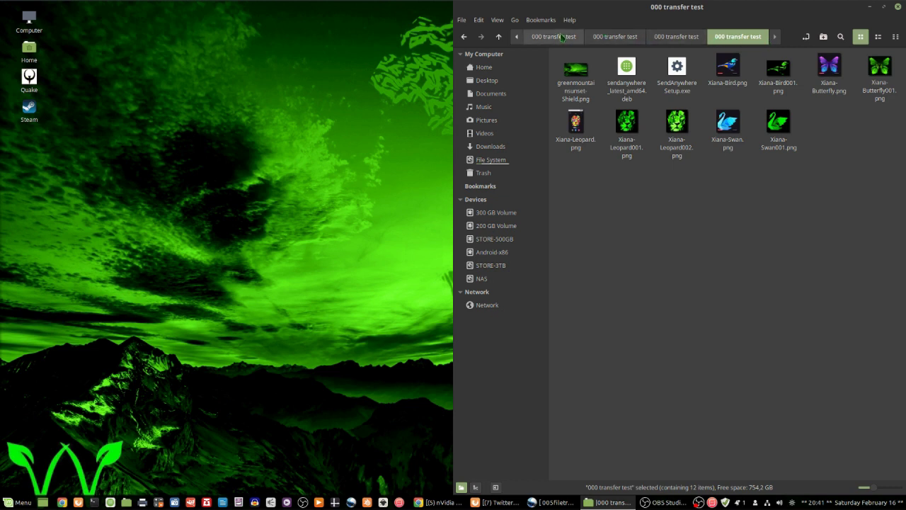
left_click(610, 37)
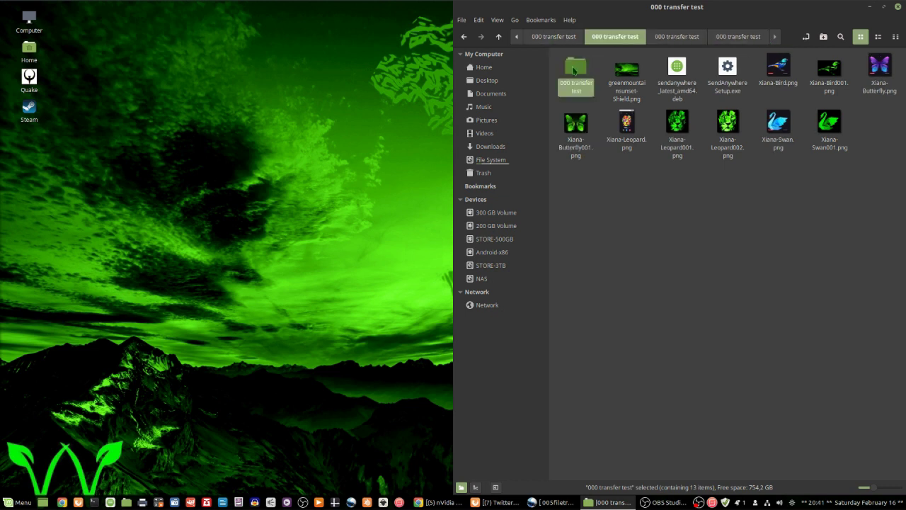
right_click(574, 70)
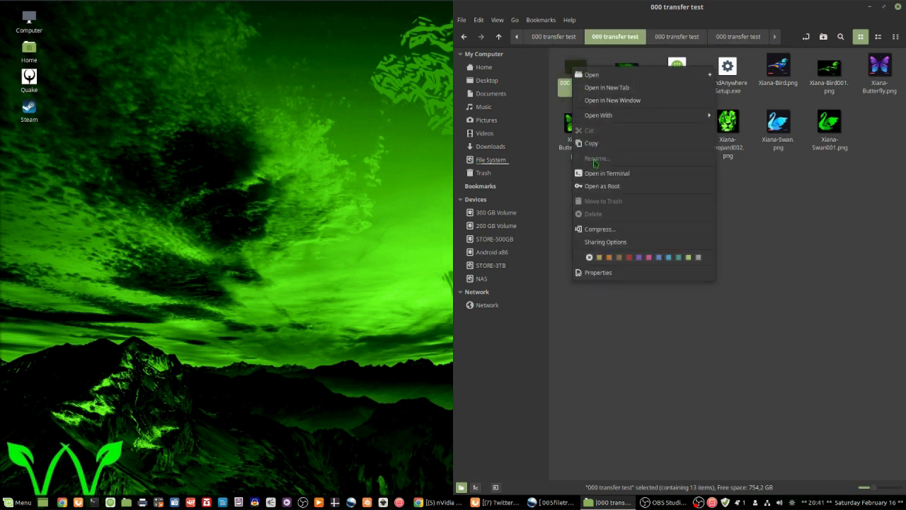
left_click(613, 273)
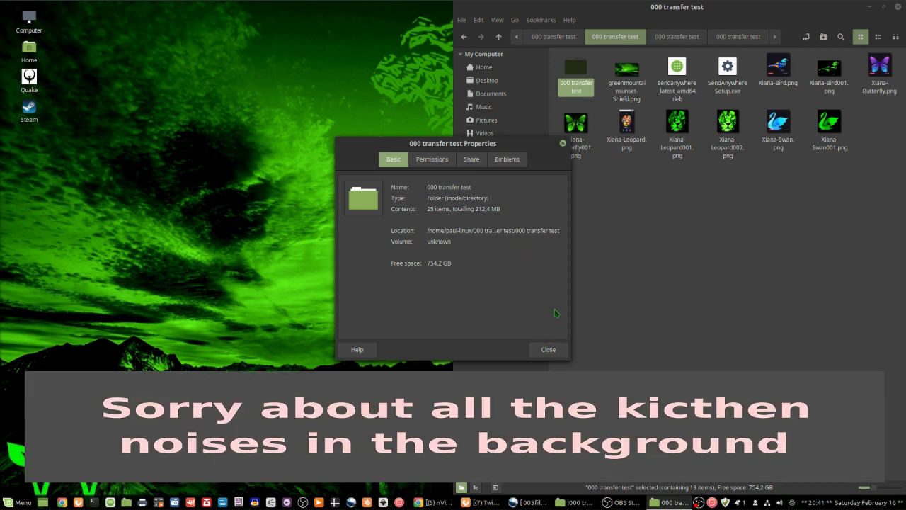
left_click(550, 349)
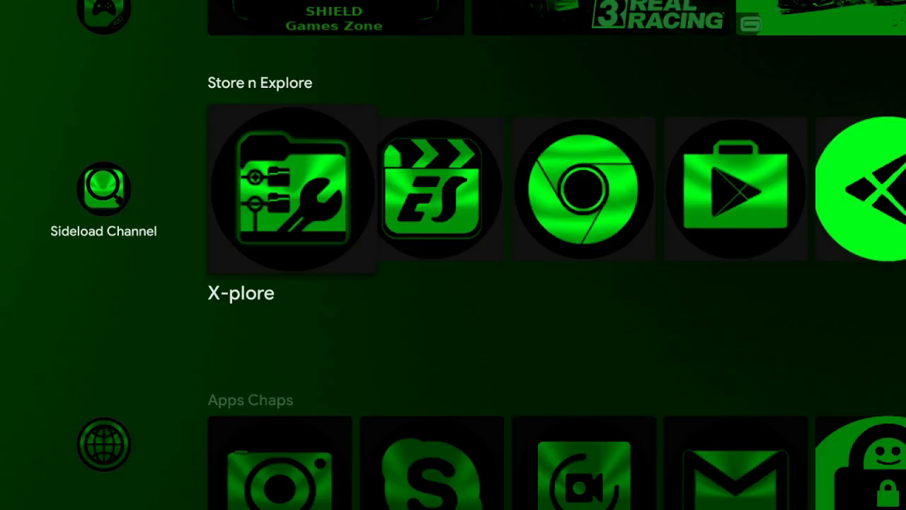
Step: Launch X-plore, scan the LAN, and open the apks share on 192.168.2.117 to find VirusTotal _1_18b.apk
key("Return")
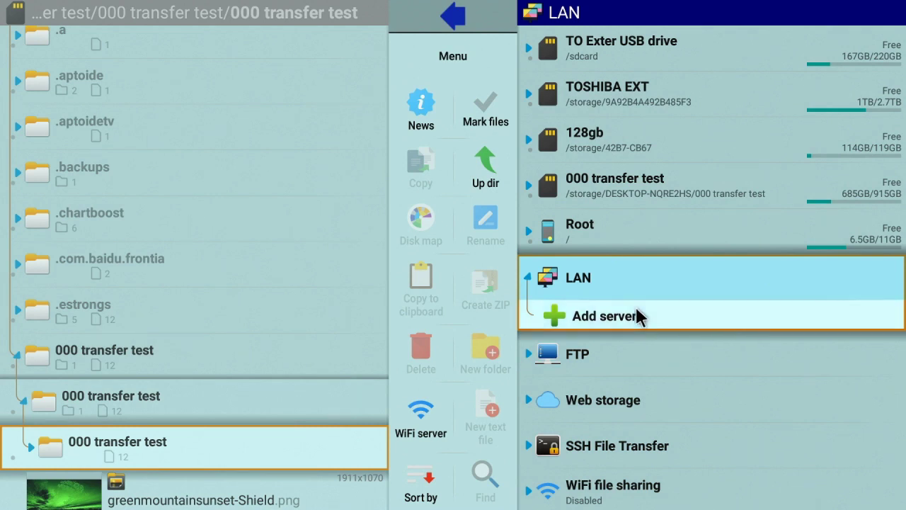
left_click(637, 311)
left_click(662, 262)
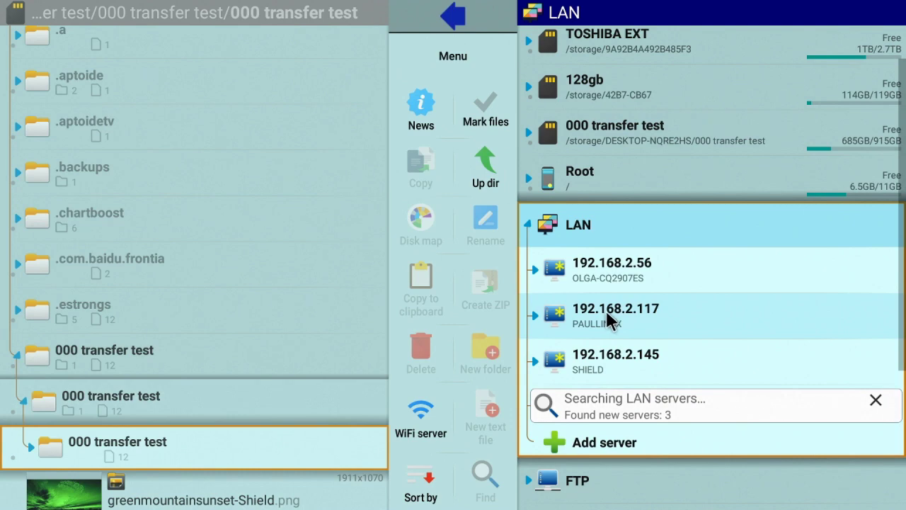
left_click(605, 312)
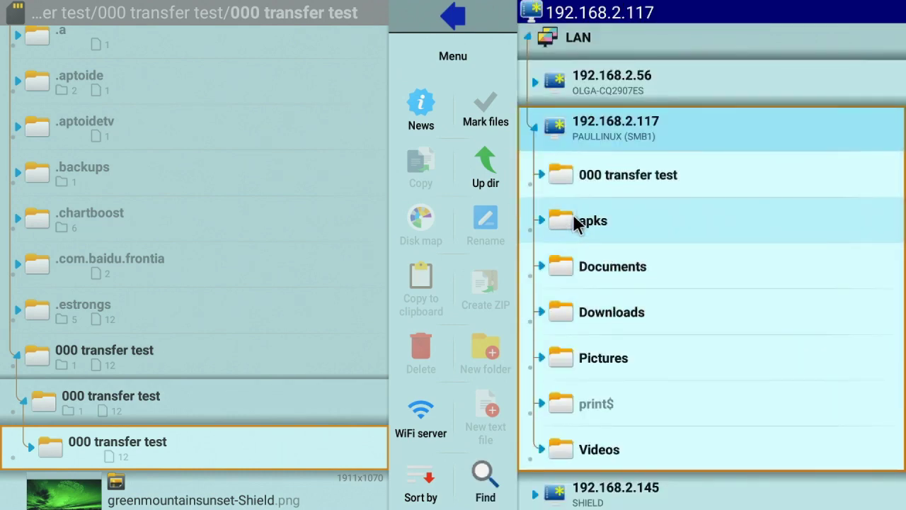
left_click(573, 214)
scroll(598, 265, "down", 15)
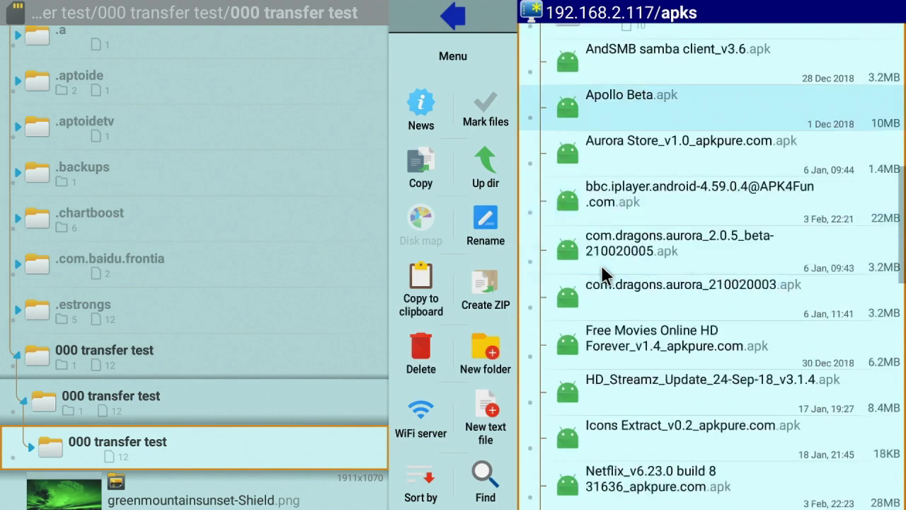
scroll(598, 265, "up", 10)
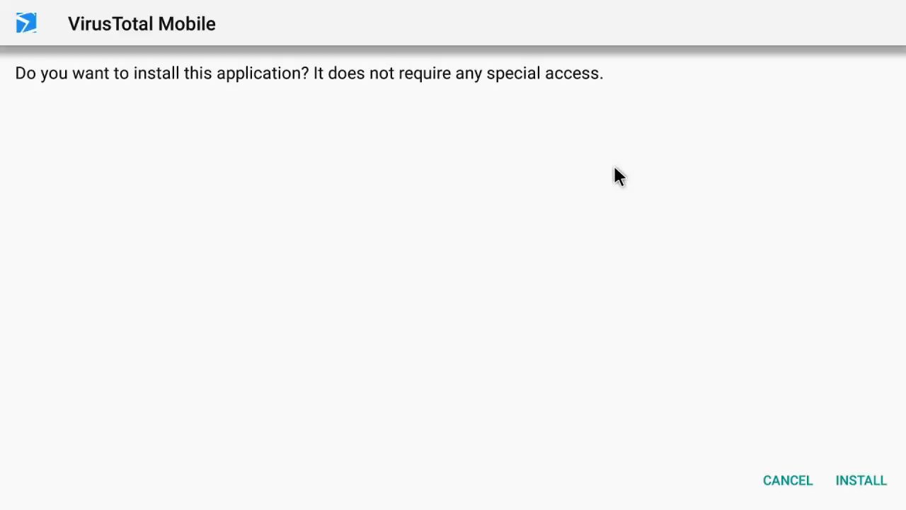
Step: Install VirusTotal Mobile and finish once 'App installed.' appears
left_click(862, 483)
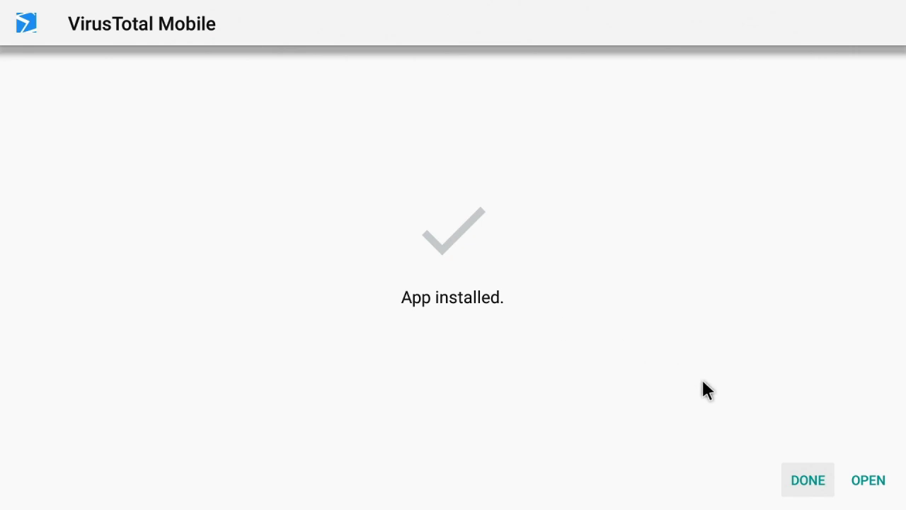
left_click(798, 494)
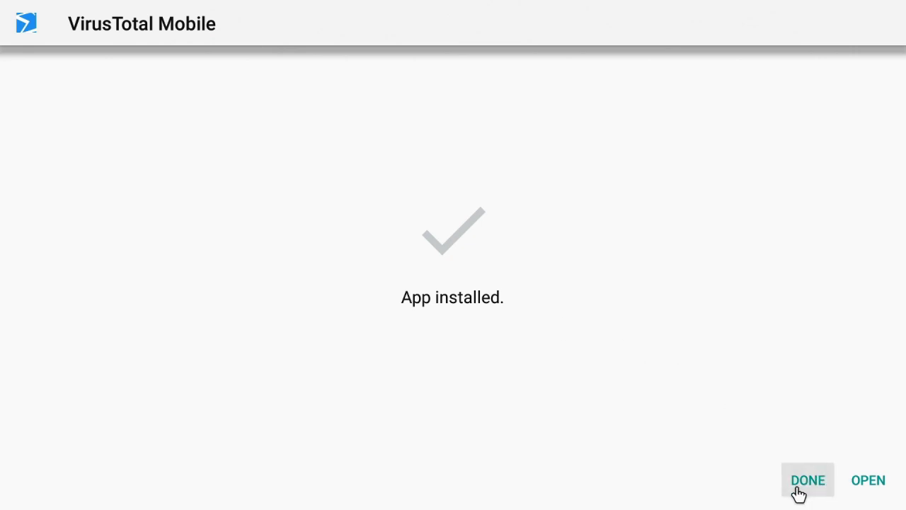